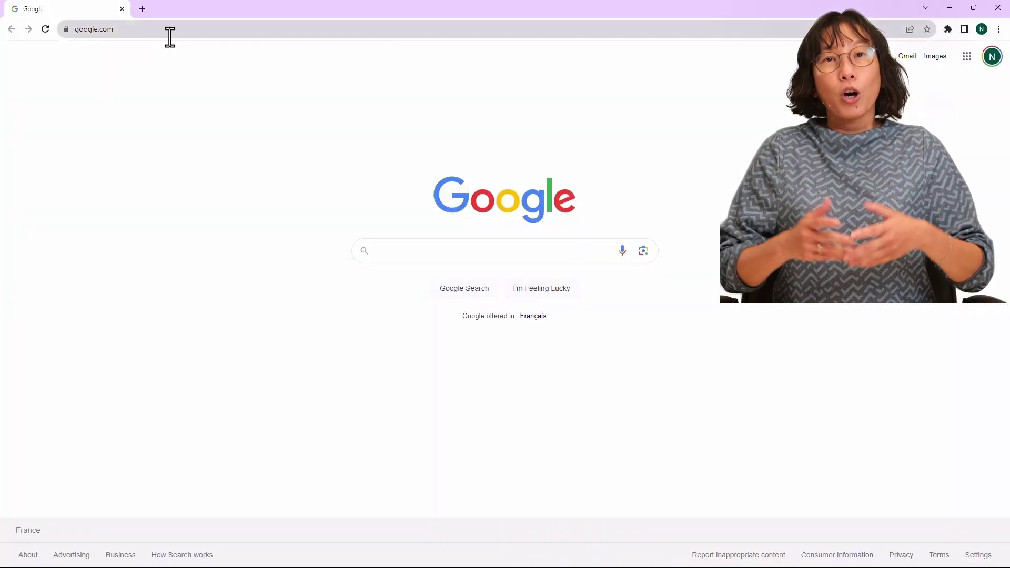
# - Load the demo2 SharePoint site and open my_list from Site contents
pyautogui.click(173, 30)
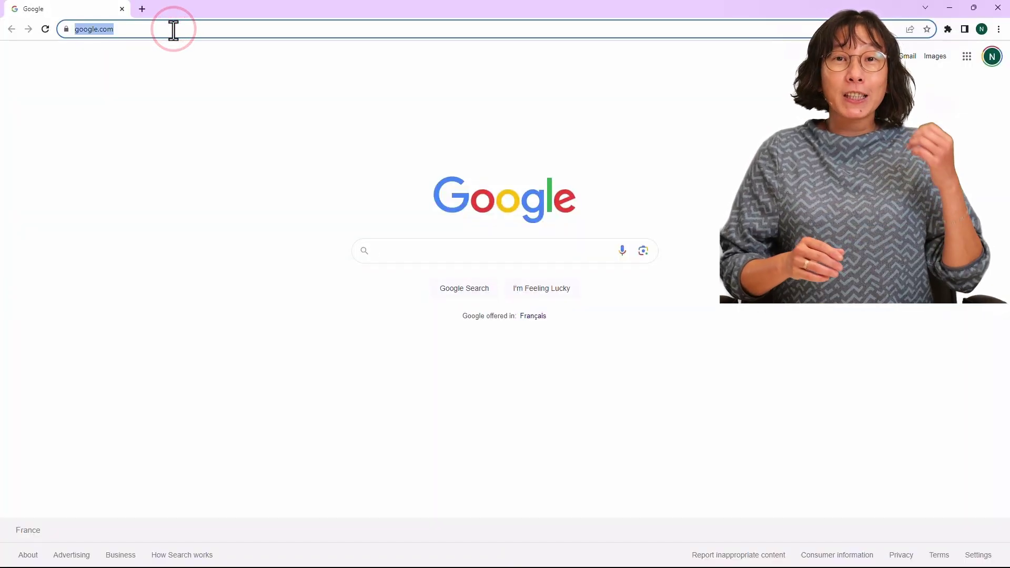
pyautogui.write('timi312.sharepoint.com/sites/demo2')
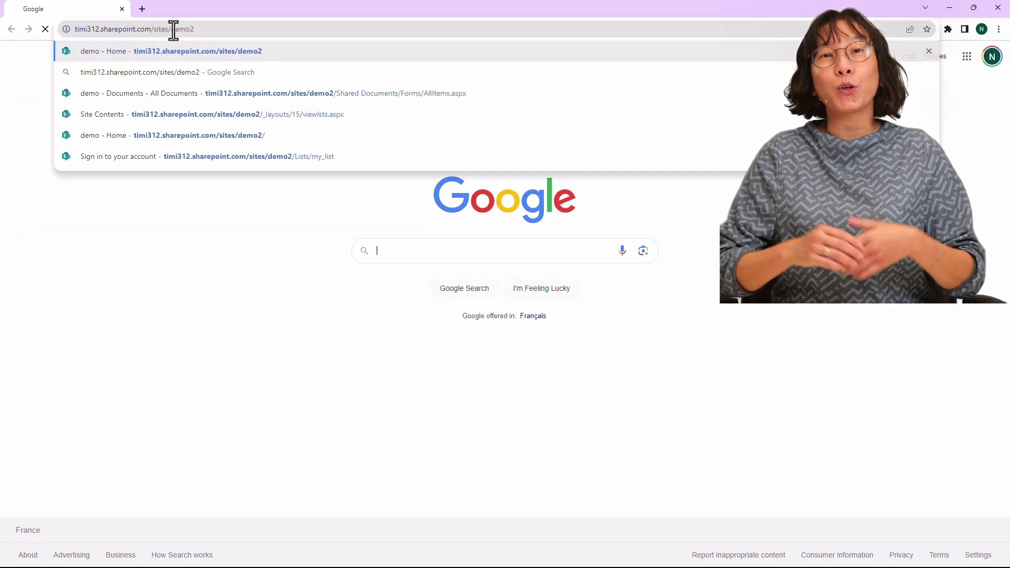
pyautogui.press('Return')
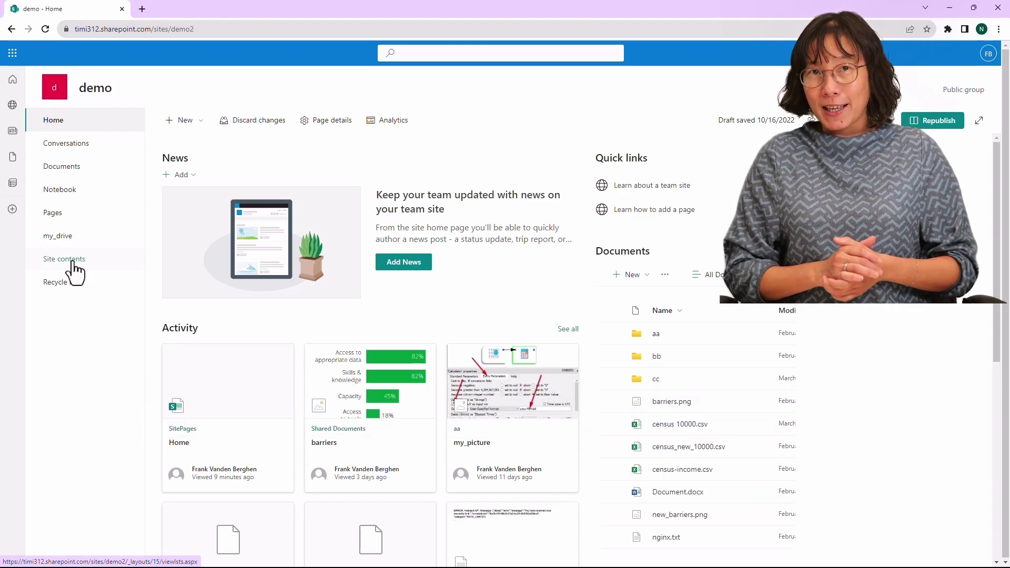
pyautogui.click(73, 260)
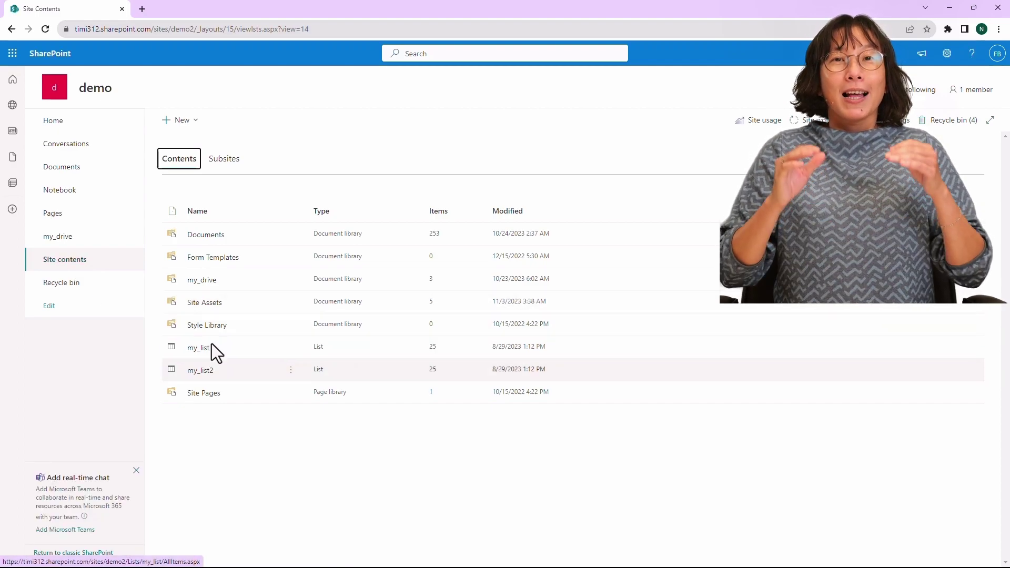
pyautogui.click(201, 349)
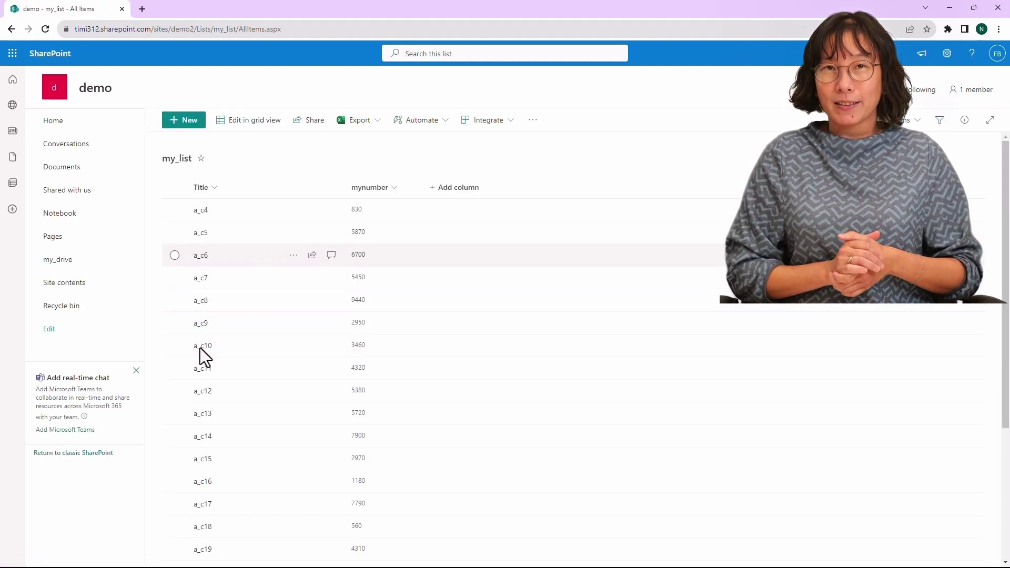
# - Create a new Anatella Transformation Graph named sharepoint_list in the tuto4 folder and open it
pyautogui.click(126, 559)
pyautogui.rightClick(305, 243)
pyautogui.click(339, 323)
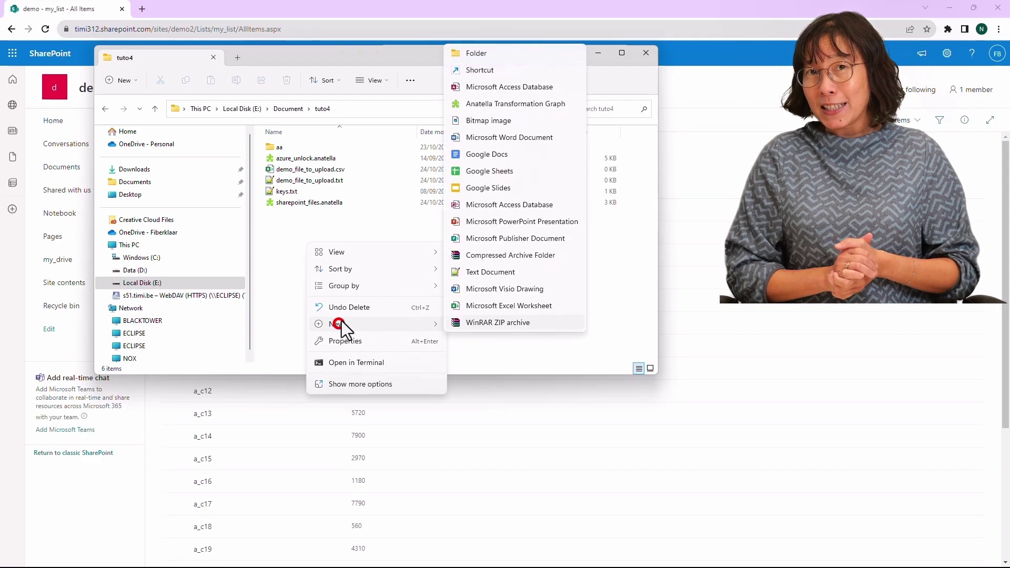
pyautogui.click(491, 103)
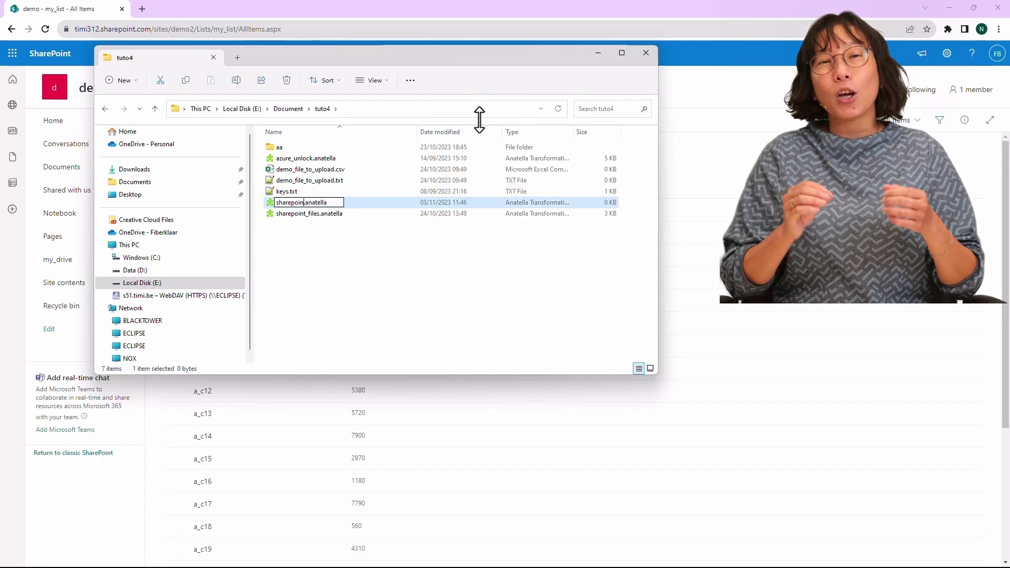
pyautogui.press('Return')
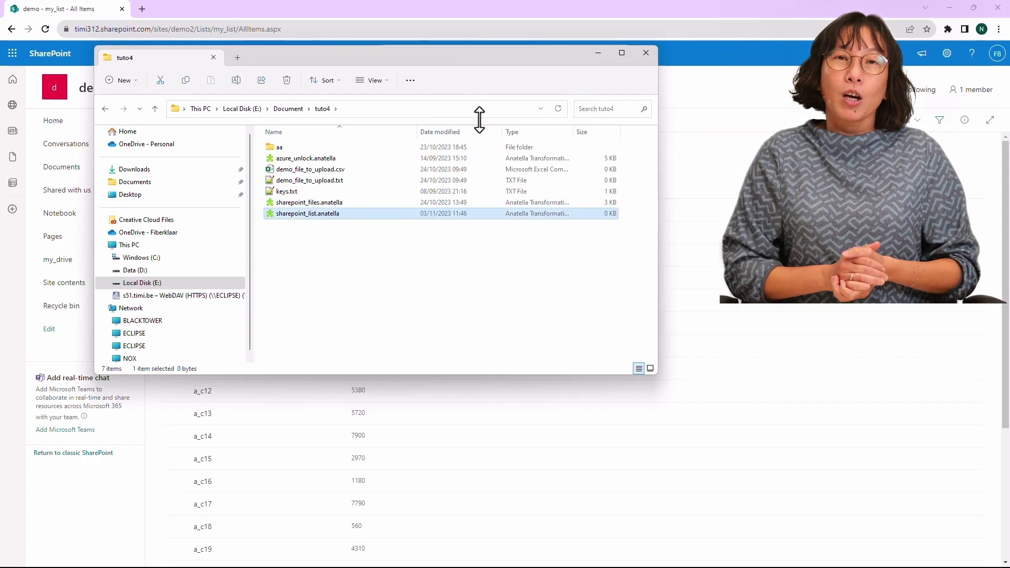
pyautogui.press('Return')
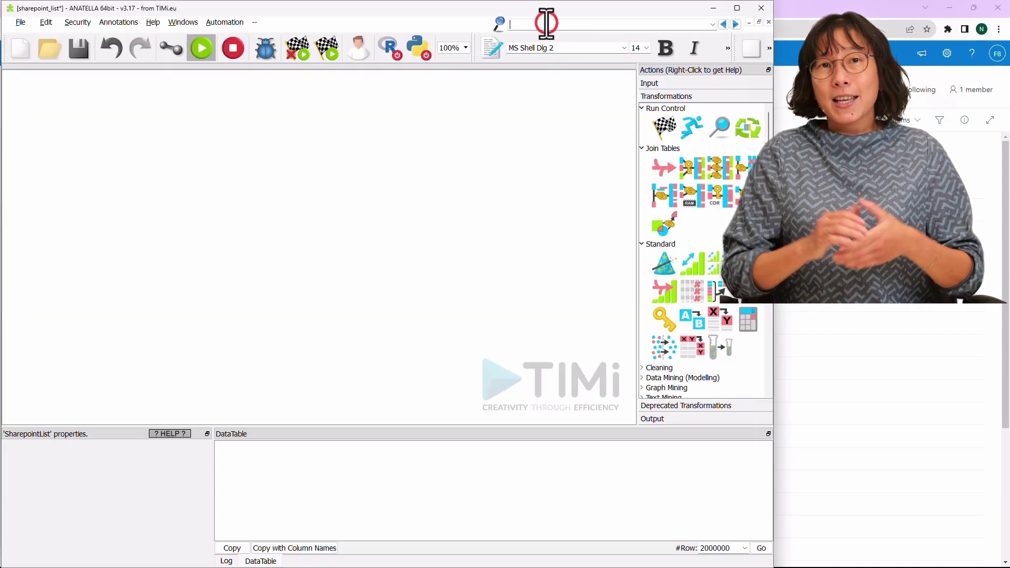
# - Search 'share' and place a SharepointList node on the graph canvas
pyautogui.click(547, 23)
pyautogui.write('share')
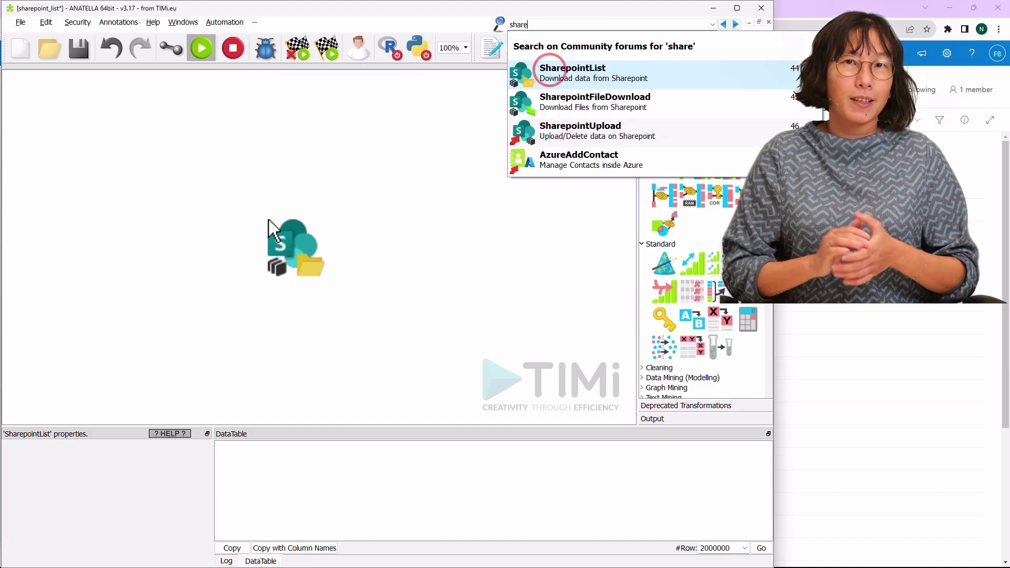
pyautogui.moveTo(268, 220); pyautogui.dragTo(273, 205)
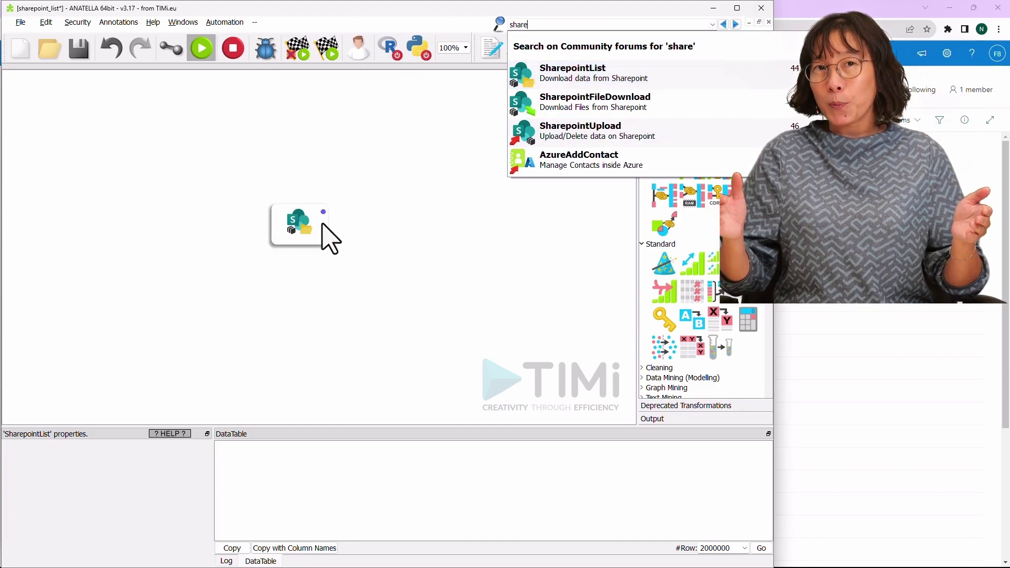
pyautogui.click(360, 237)
pyautogui.click(303, 234)
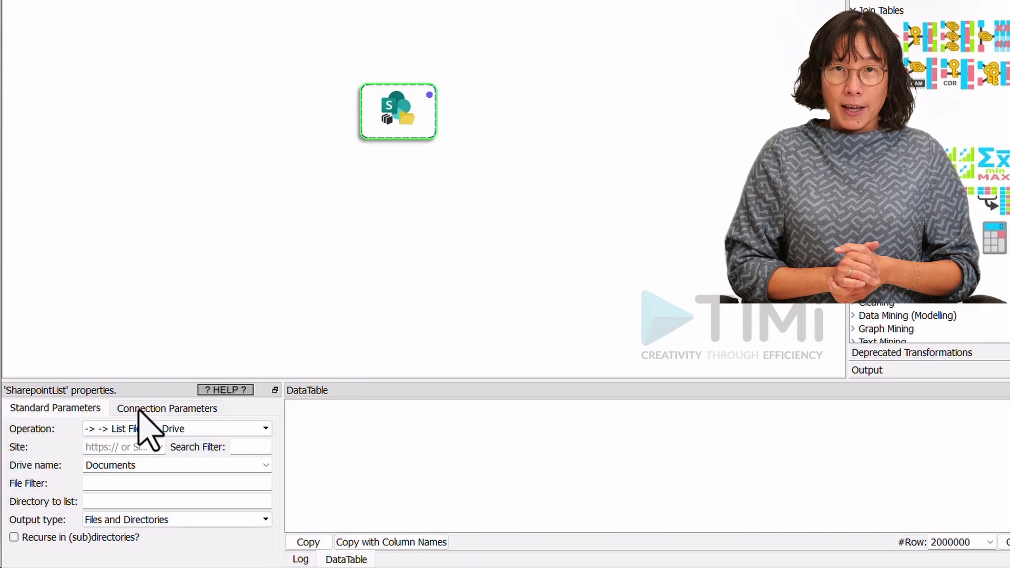
# - Paste the Azure Application ID and Azure Anatella Unlock Key into its Connection Parameters
pyautogui.click(136, 408)
pyautogui.click(180, 451)
pyautogui.write('e5ab33b9-daf9-4317-af87-49d1ad191963')
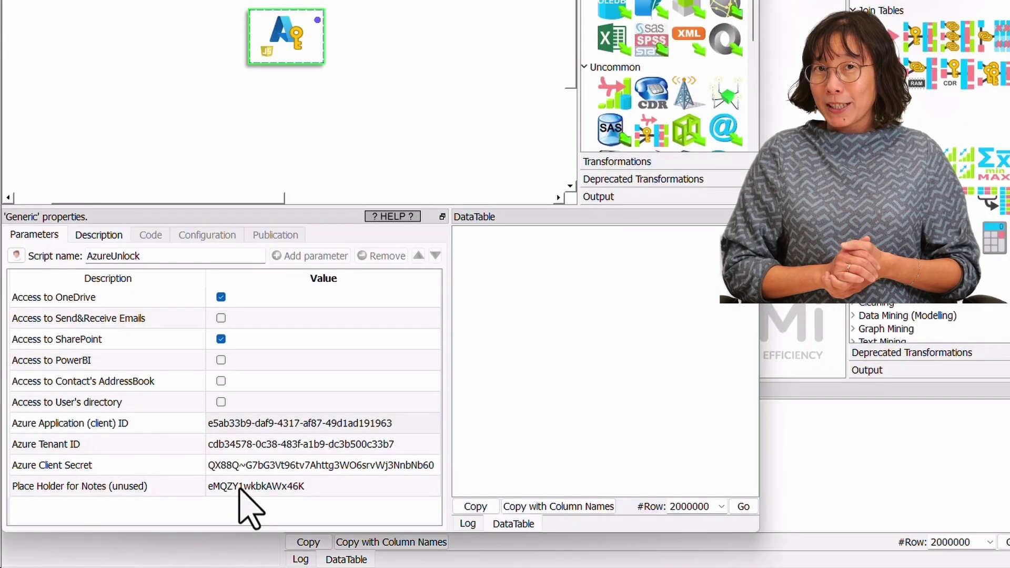
pyautogui.doubleClick(240, 487)
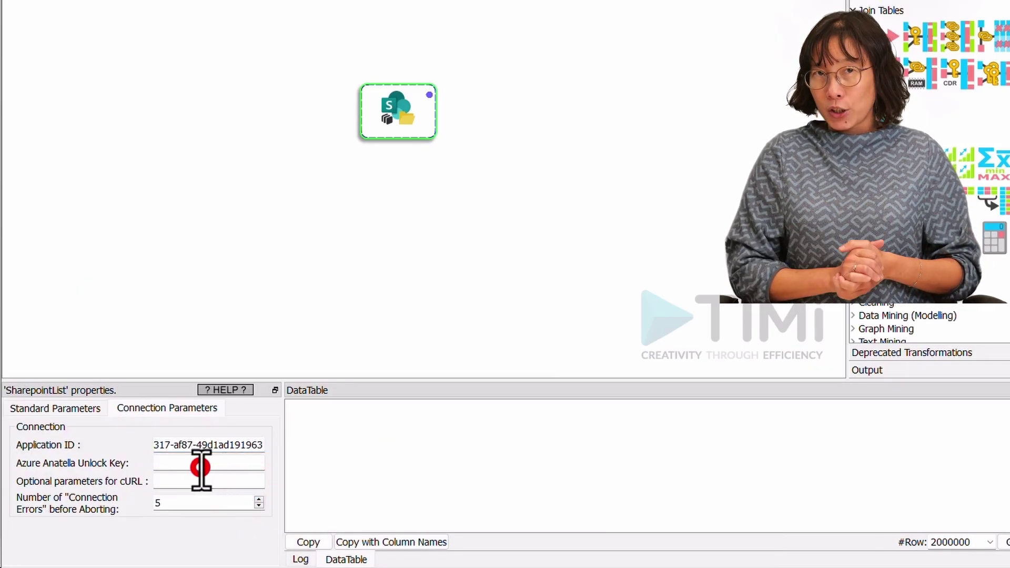
pyautogui.hotkey('ctrl', 'v')
pyautogui.click(67, 408)
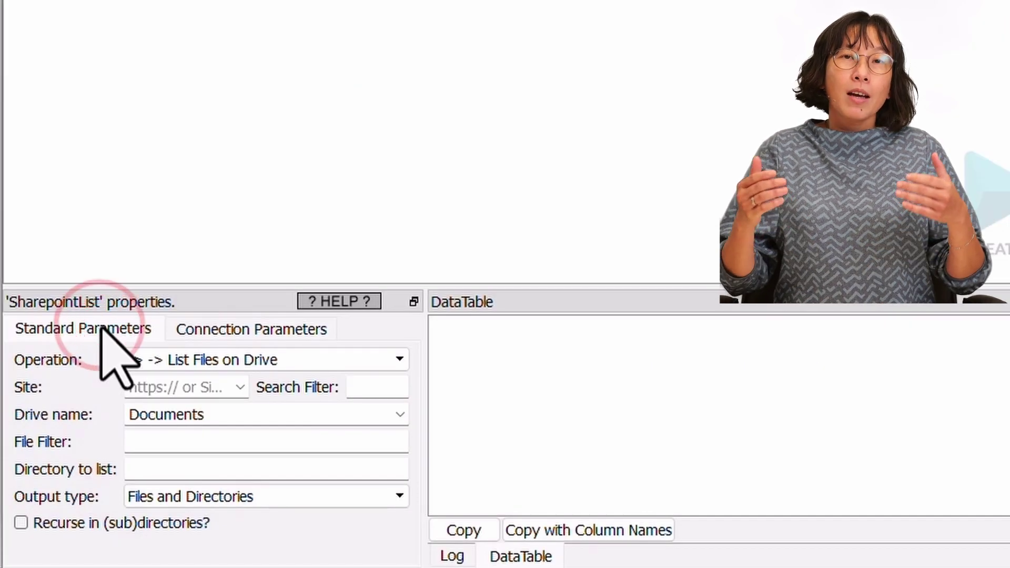
# - Enlarge the properties panel and set the node's Operation to Get Lists
pyautogui.moveTo(389, 286); pyautogui.dragTo(425, 118)
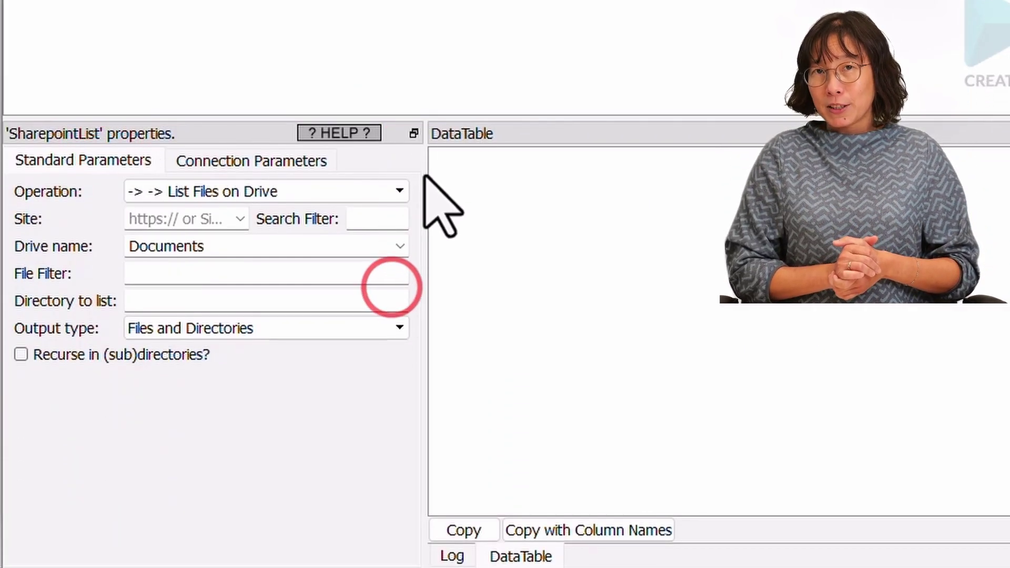
pyautogui.moveTo(423, 176); pyautogui.dragTo(786, 190)
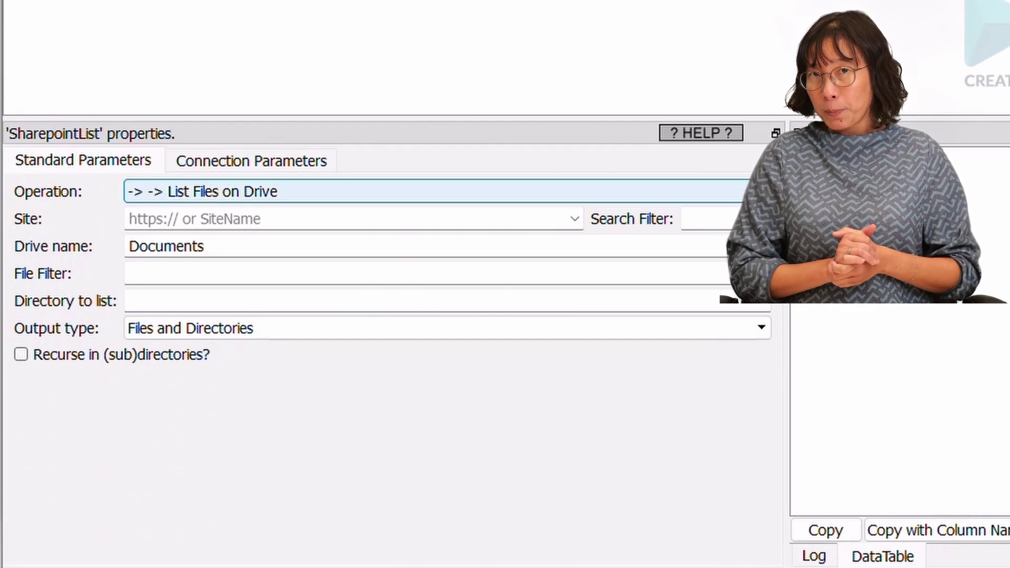
pyautogui.click(194, 193)
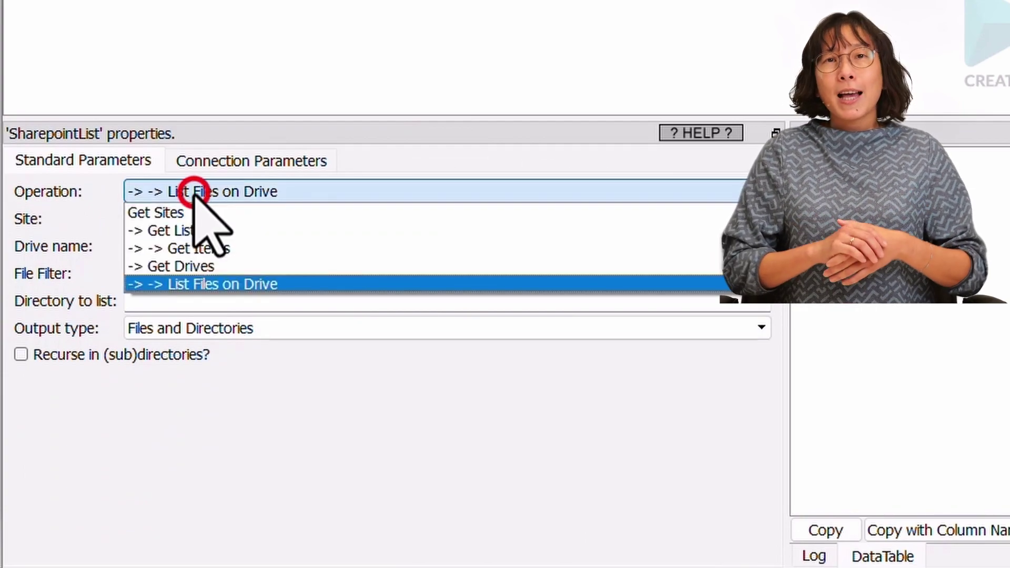
pyautogui.click(182, 228)
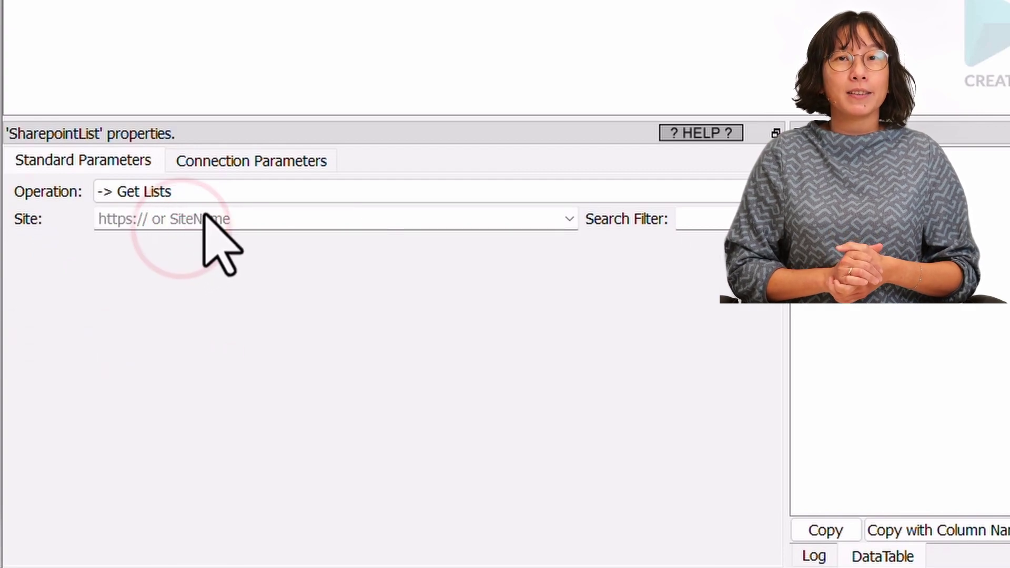
pyautogui.click(204, 217)
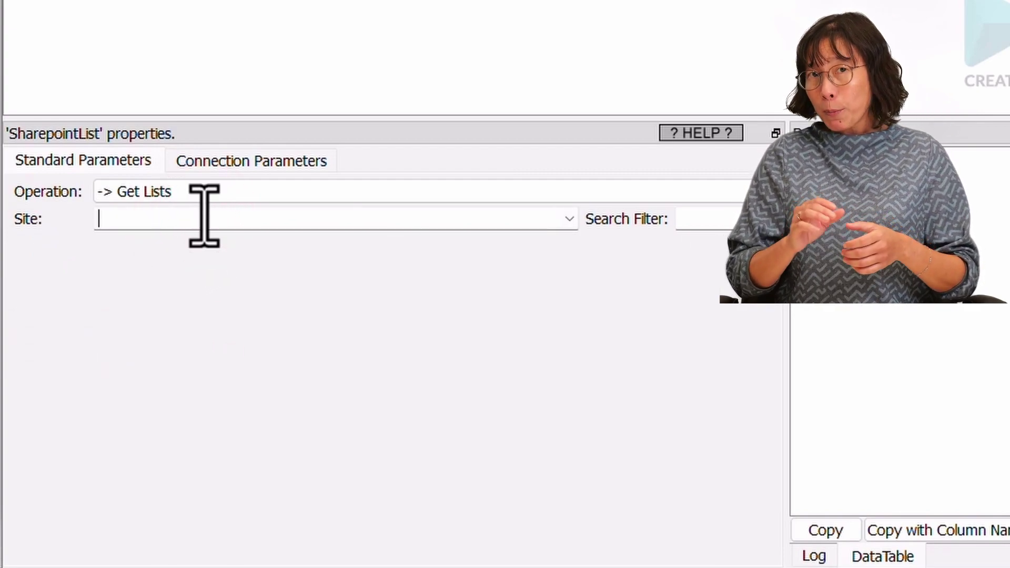
pyautogui.click(568, 219)
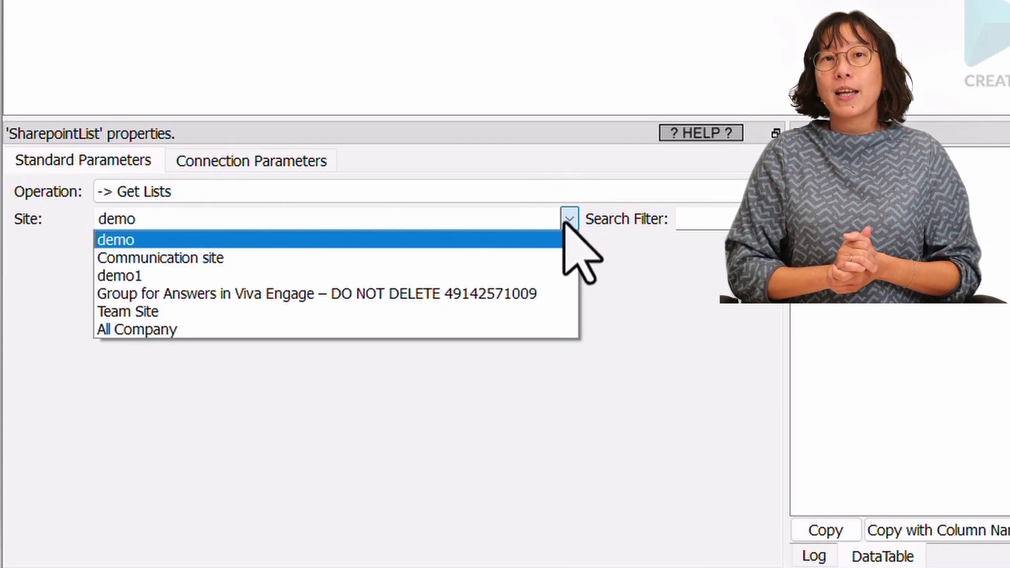
pyautogui.click(377, 240)
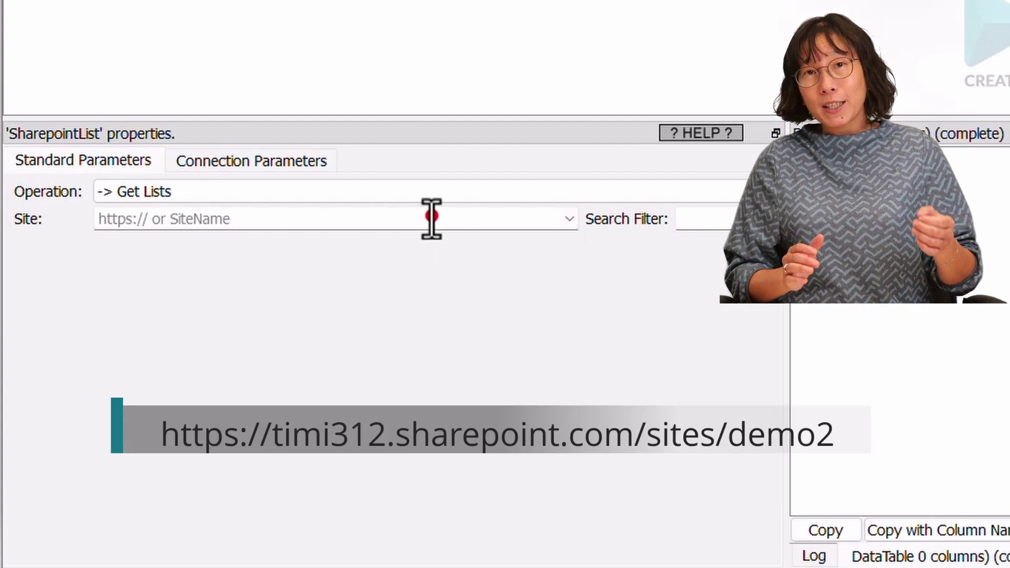
pyautogui.click(431, 218)
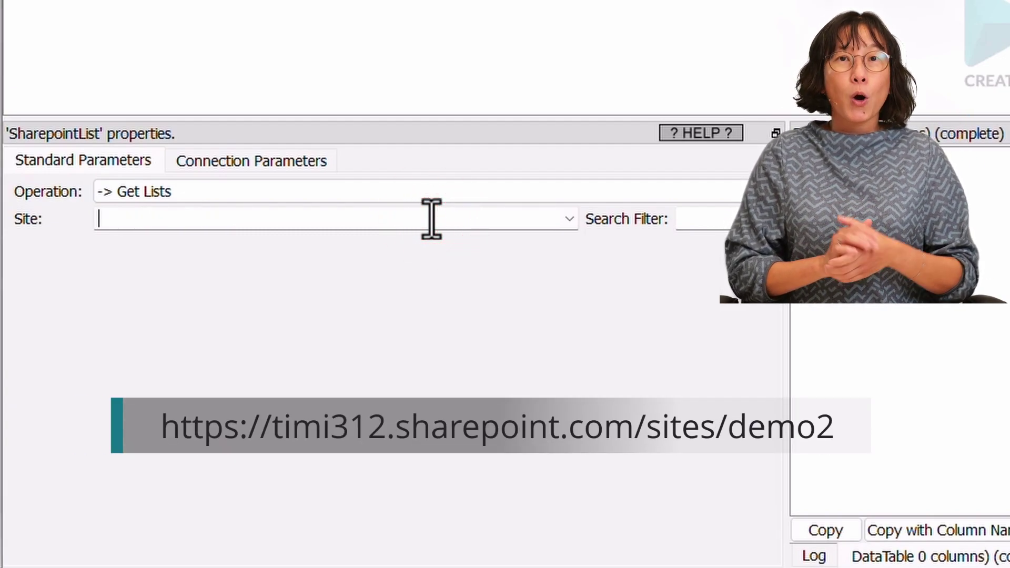
pyautogui.write('https://timi312.sharepoint.com/sites/demo2')
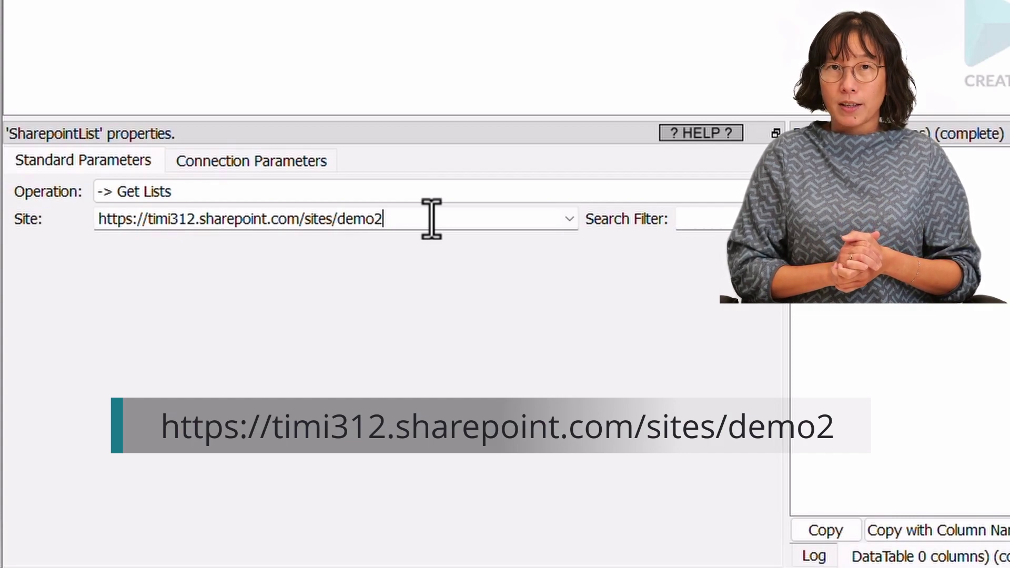
pyautogui.press('Return')
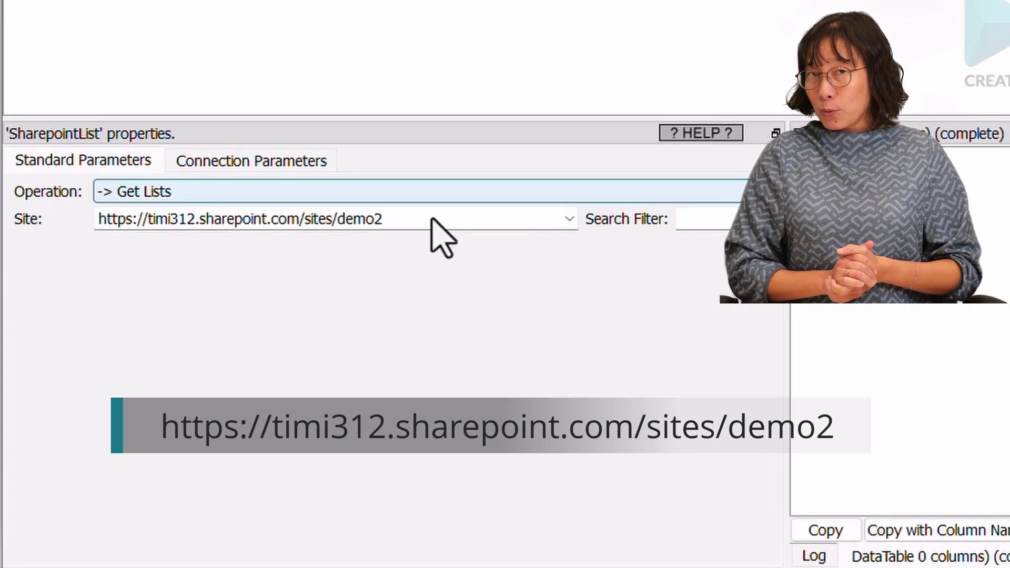
pyautogui.click(431, 218)
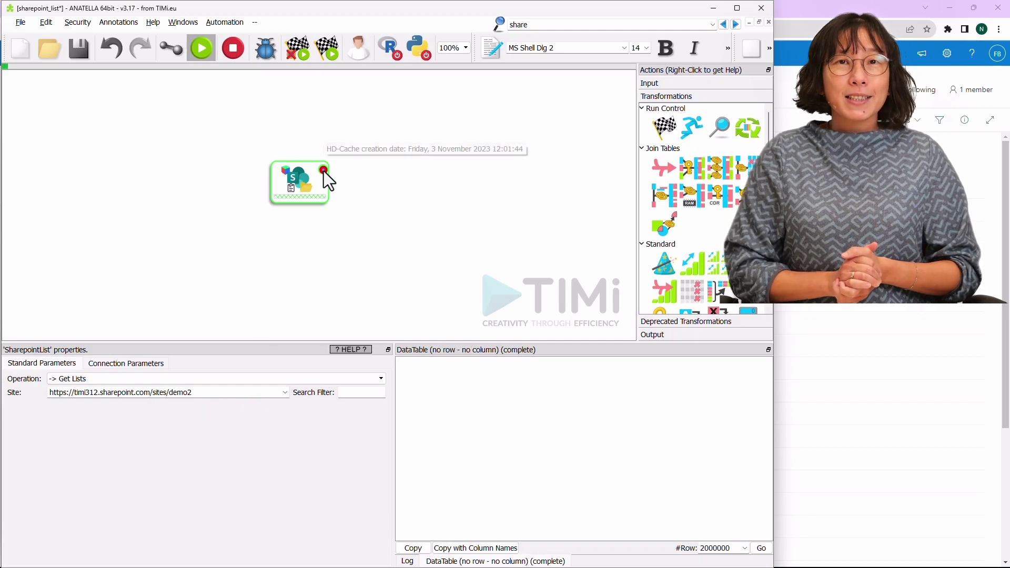
# - Run the node and highlight my_list, row 20, in the returned lists table
pyautogui.click(324, 171)
pyautogui.scroll(-4, 717, 473)
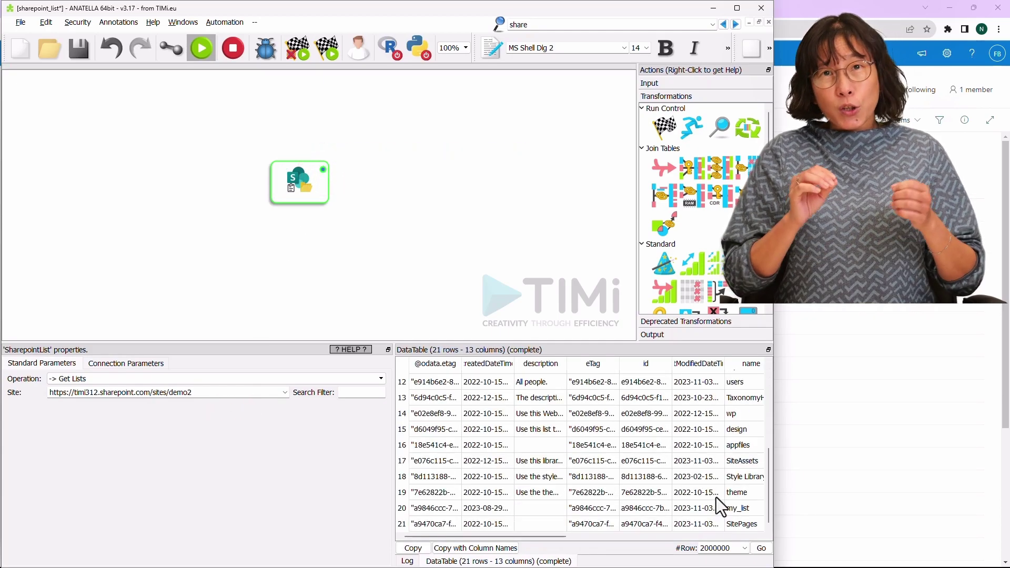
pyautogui.click(742, 508)
pyautogui.moveTo(774, 318); pyautogui.dragTo(1002, 317)
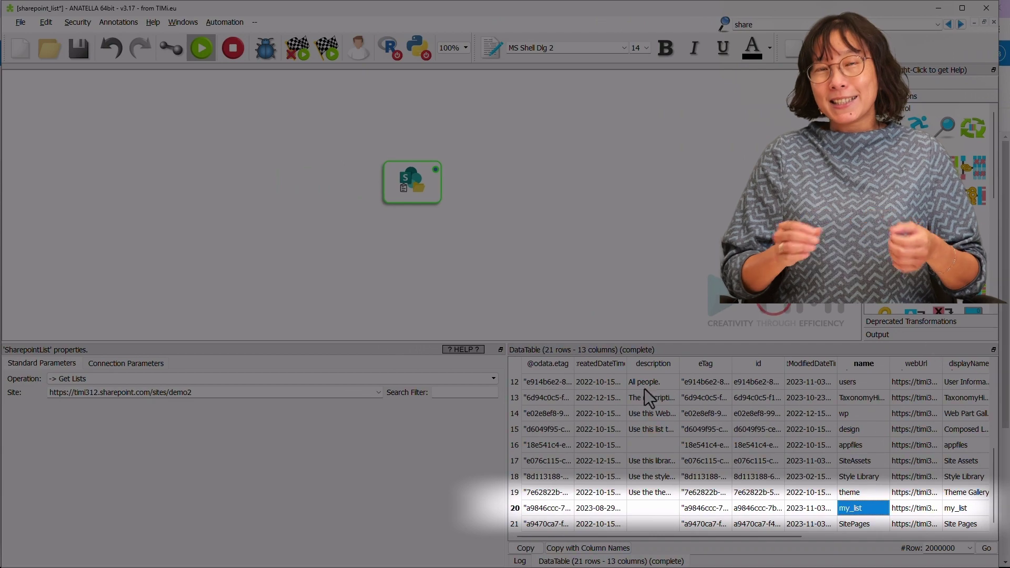
pyautogui.moveTo(478, 412); pyautogui.dragTo(231, 412)
pyautogui.click(238, 508)
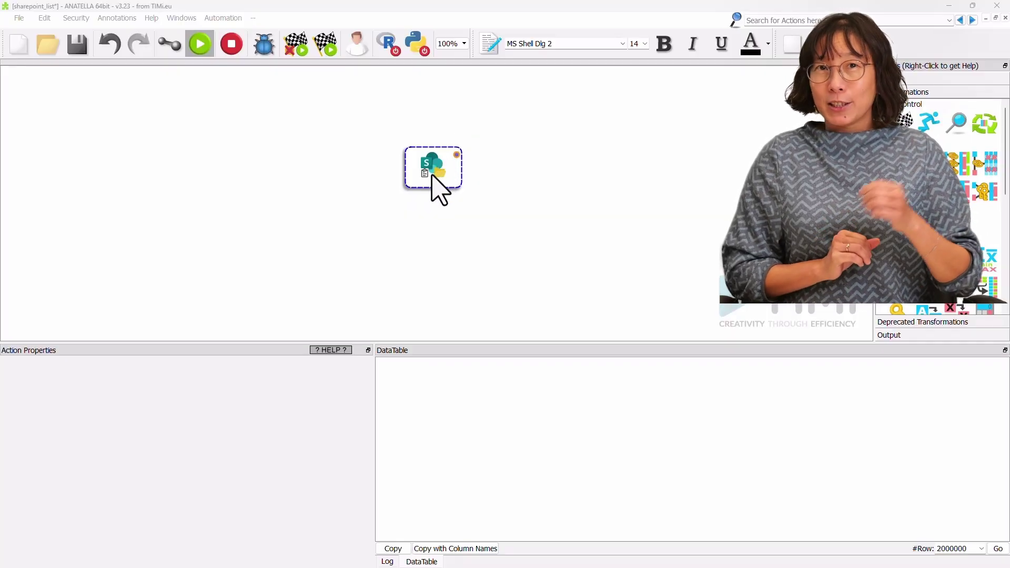
# - Copy the SharepointList node below, switch it to Get Items on my_list, and run it
pyautogui.click(432, 174)
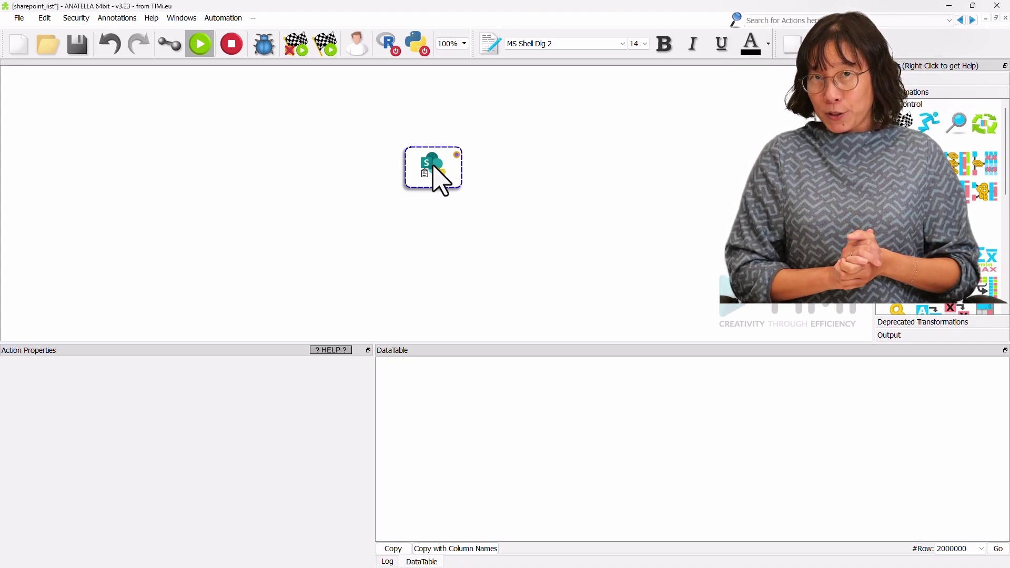
pyautogui.moveTo(434, 166); pyautogui.dragTo(435, 235)
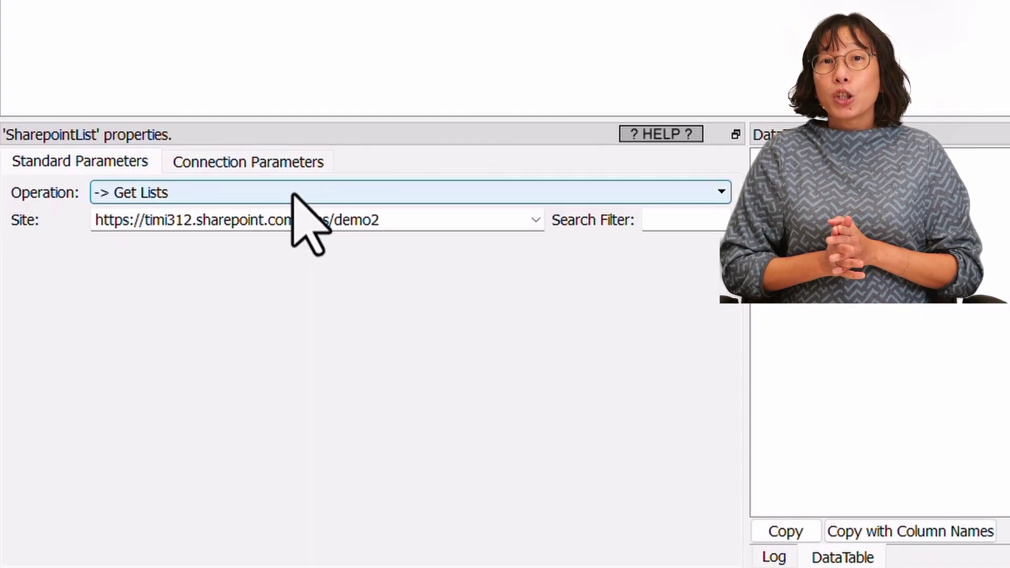
pyautogui.click(293, 192)
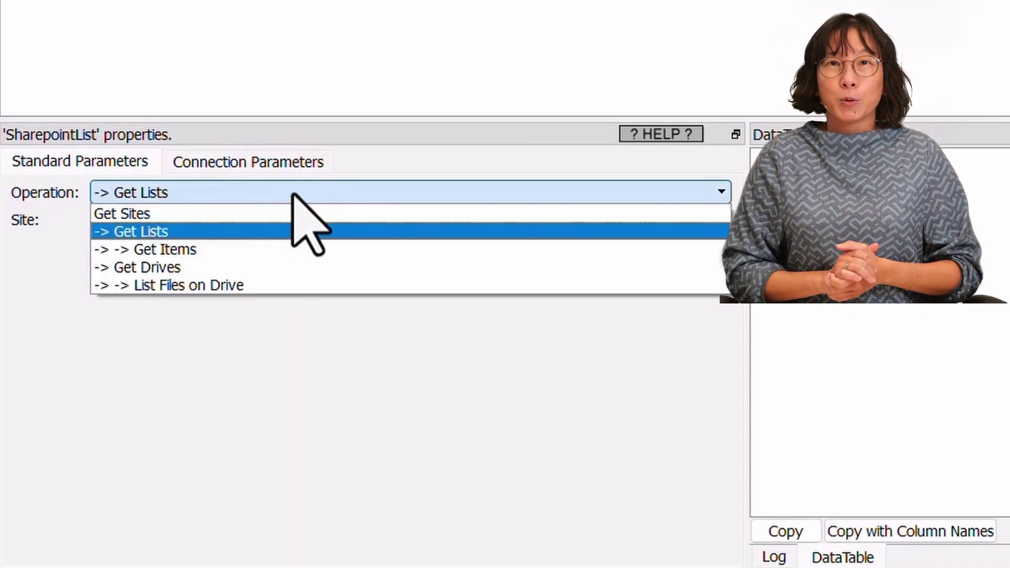
pyautogui.press('Down')
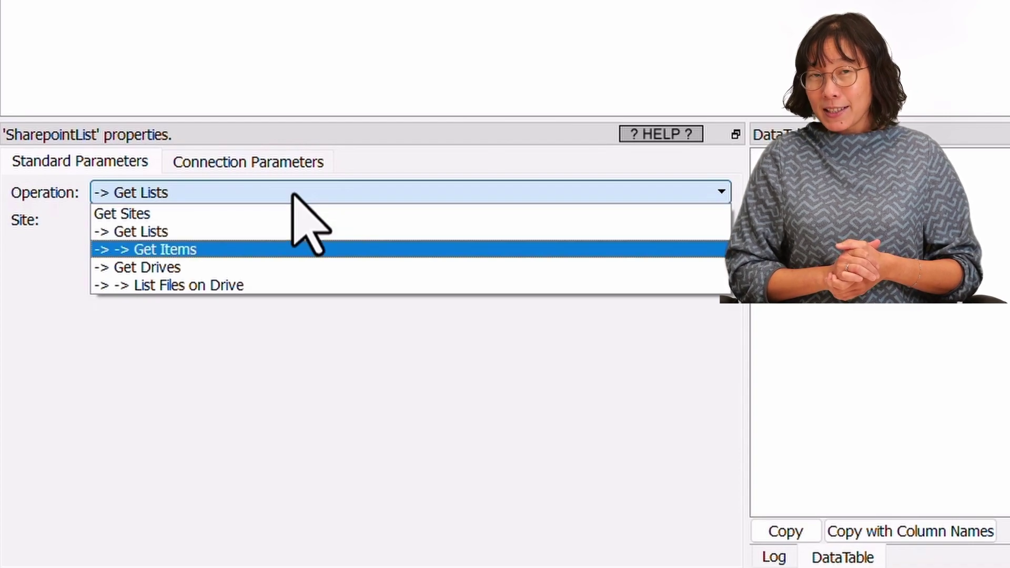
pyautogui.click(223, 251)
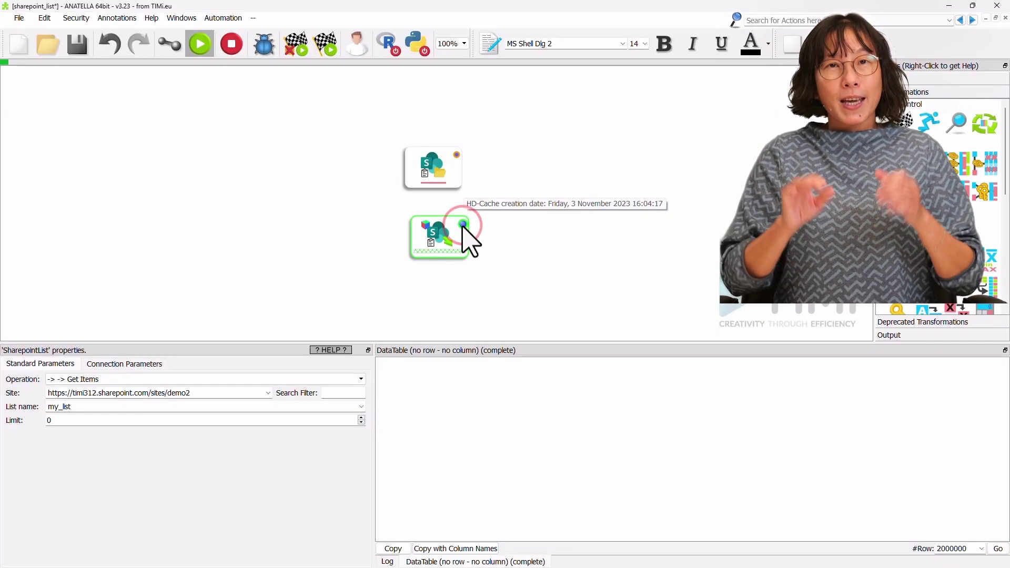
pyautogui.click(463, 225)
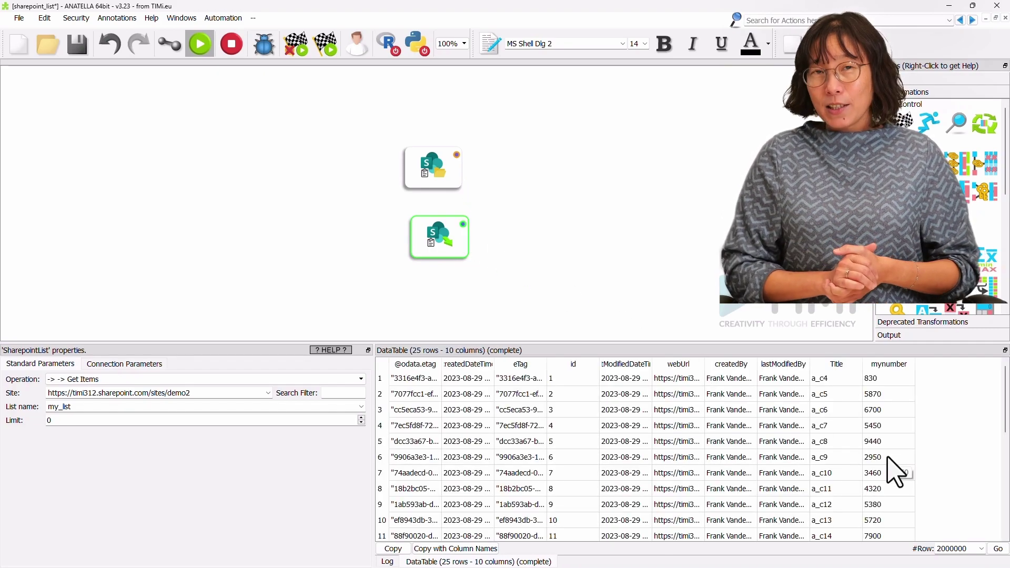
# - Highlight the Title and mynumber columns, then switch to the Chrome my_list page
pyautogui.moveTo(836, 363); pyautogui.dragTo(893, 363)
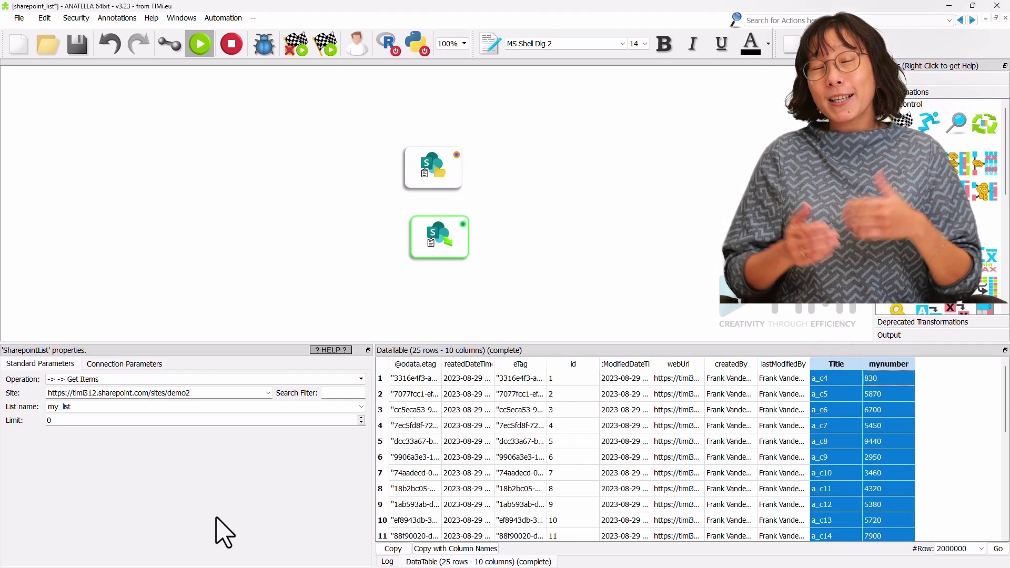
pyautogui.hotkey('alt', 'Tab')
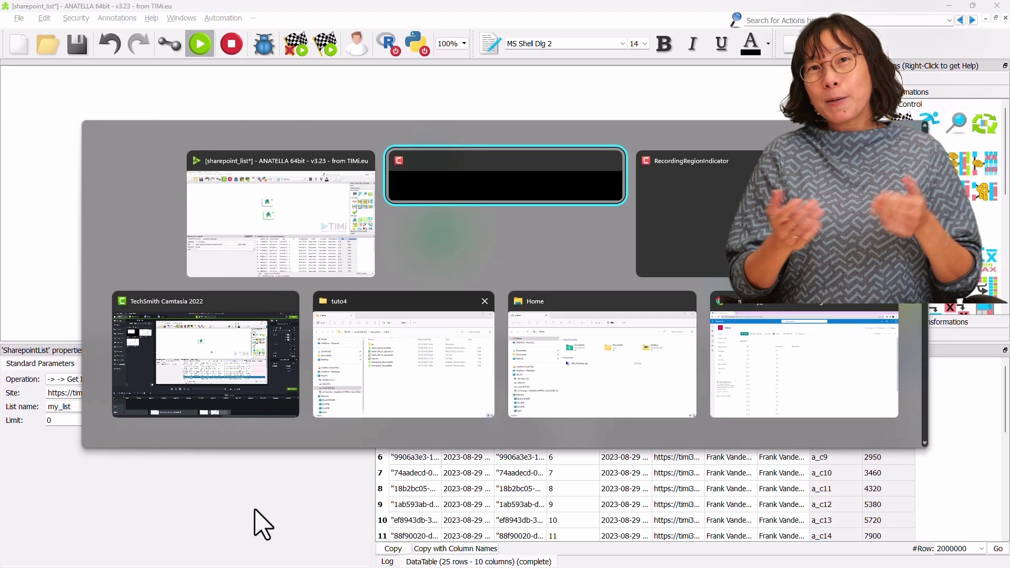
pyautogui.click(821, 391)
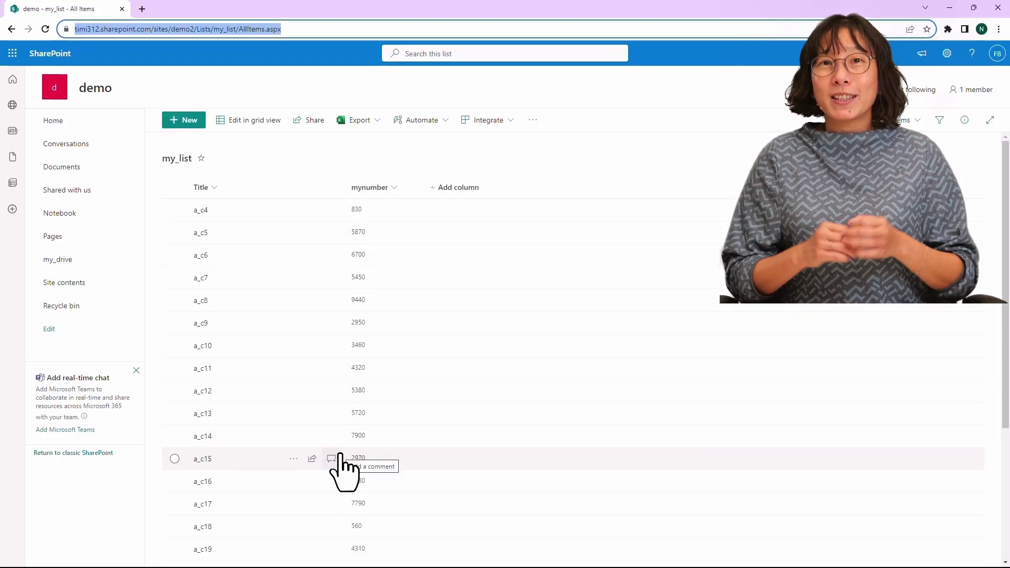
# - Compare my_list's Title and mynumber items in Chrome, then go back to Anatella
pyautogui.hotkey('alt', 'Tab')
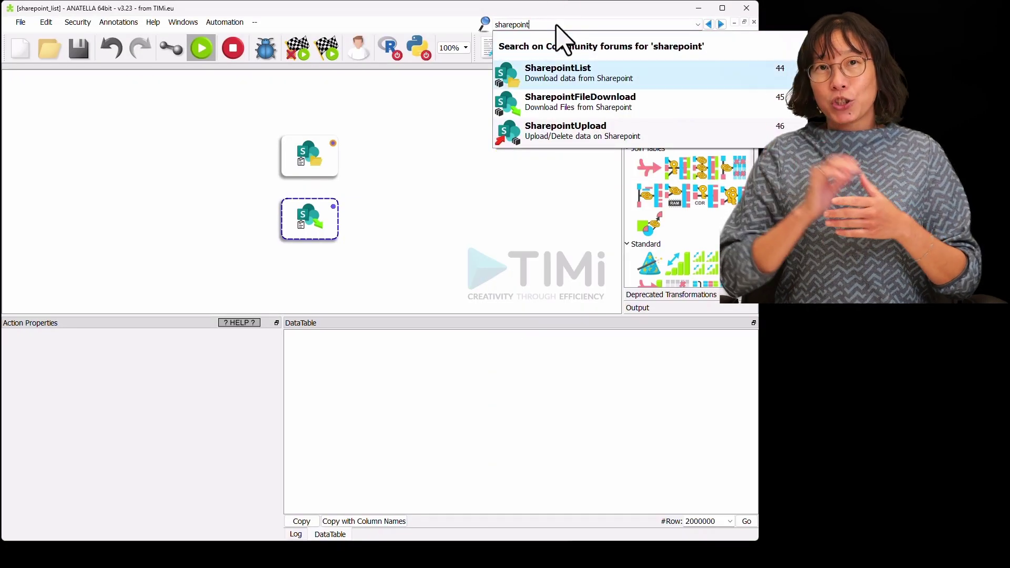
# - Add a SharepointUpload node and fill in the Application ID and unlock key from azure_unlock
pyautogui.moveTo(699, 135); pyautogui.dragTo(315, 255)
pyautogui.click(140, 335)
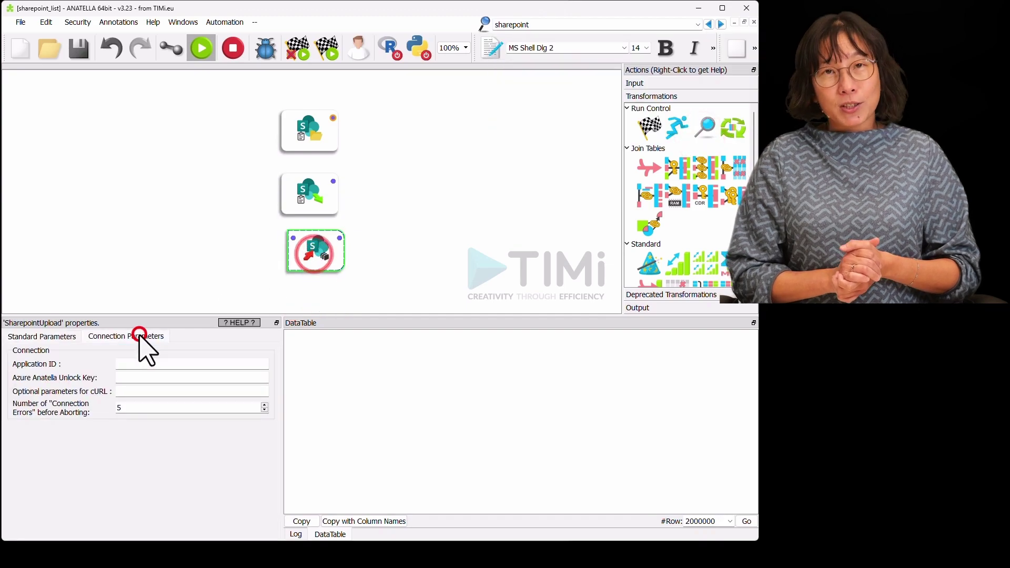
pyautogui.hotkey('alt', 'Tab')
pyautogui.click(220, 351)
pyautogui.doubleClick(206, 379)
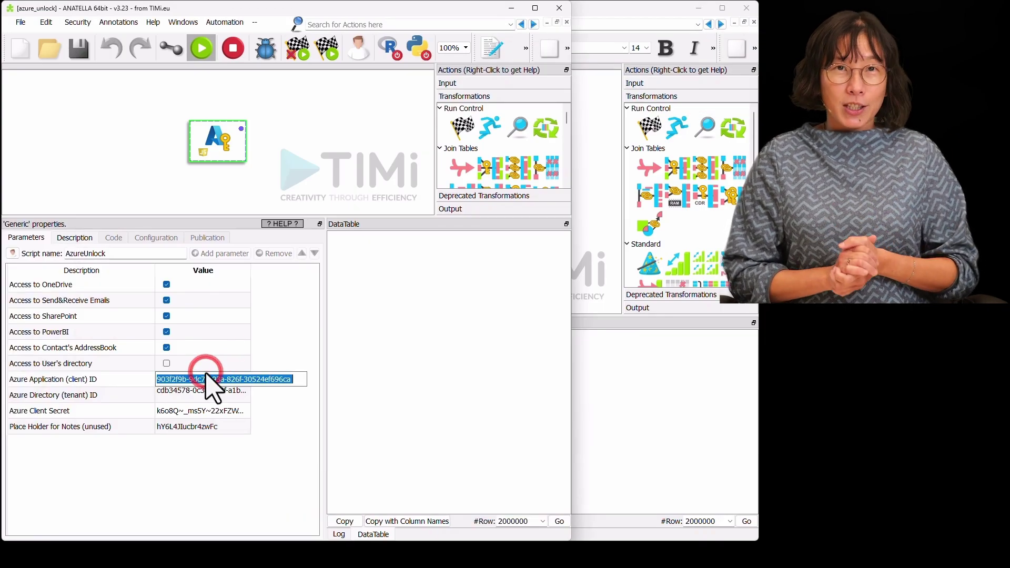
pyautogui.hotkey('alt', 'Tab')
pyautogui.hotkey('alt', 'Tab')
pyautogui.doubleClick(180, 424)
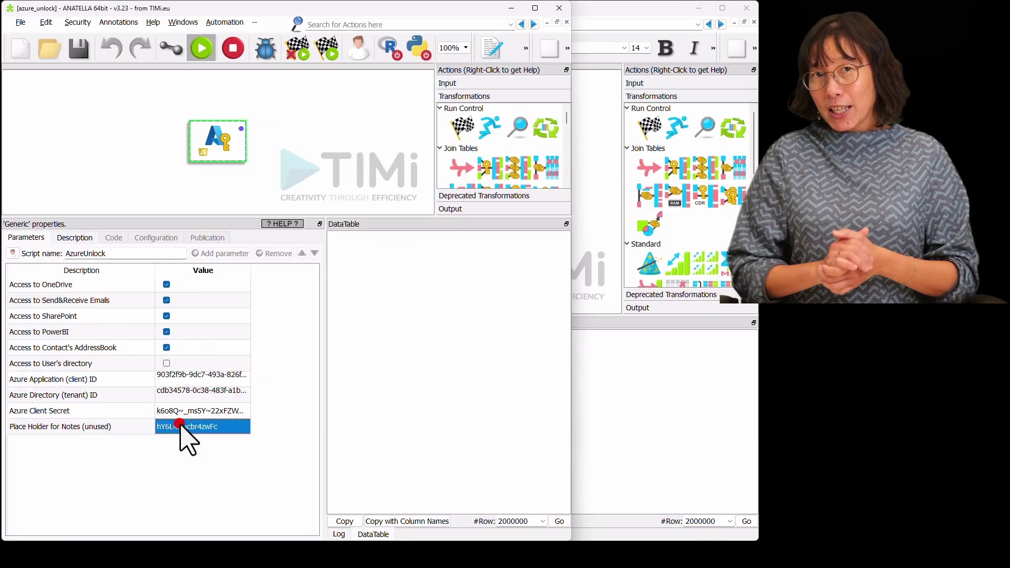
pyautogui.hotkey('alt', 'Tab')
pyautogui.click(175, 378)
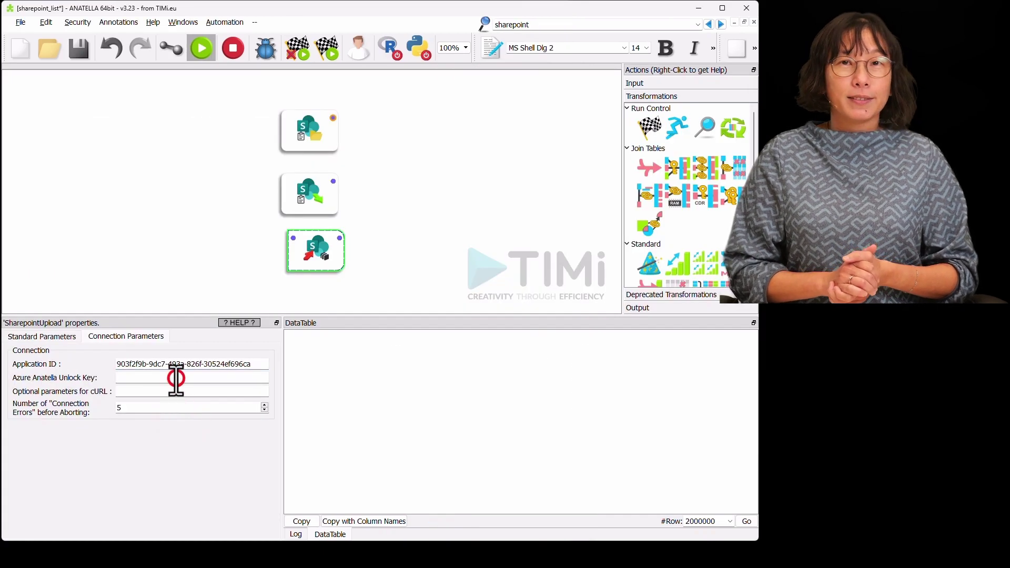
pyautogui.hotkey('ctrl', 'v')
# - Set Mode to Manage LISTS, Site demo, Create List, and copy the Get Items node
pyautogui.click(95, 212)
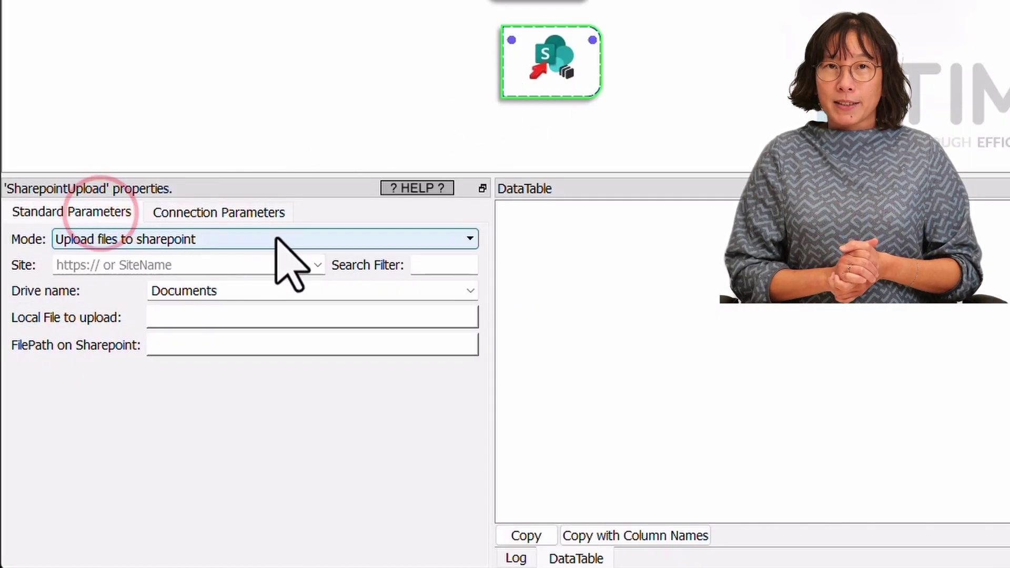
pyautogui.click(305, 240)
pyautogui.click(232, 257)
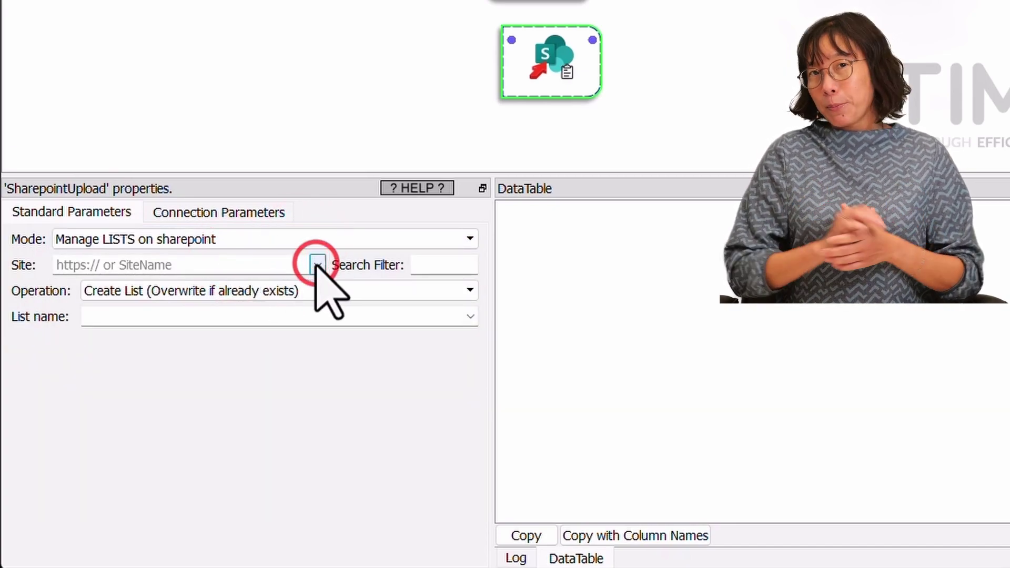
pyautogui.click(277, 282)
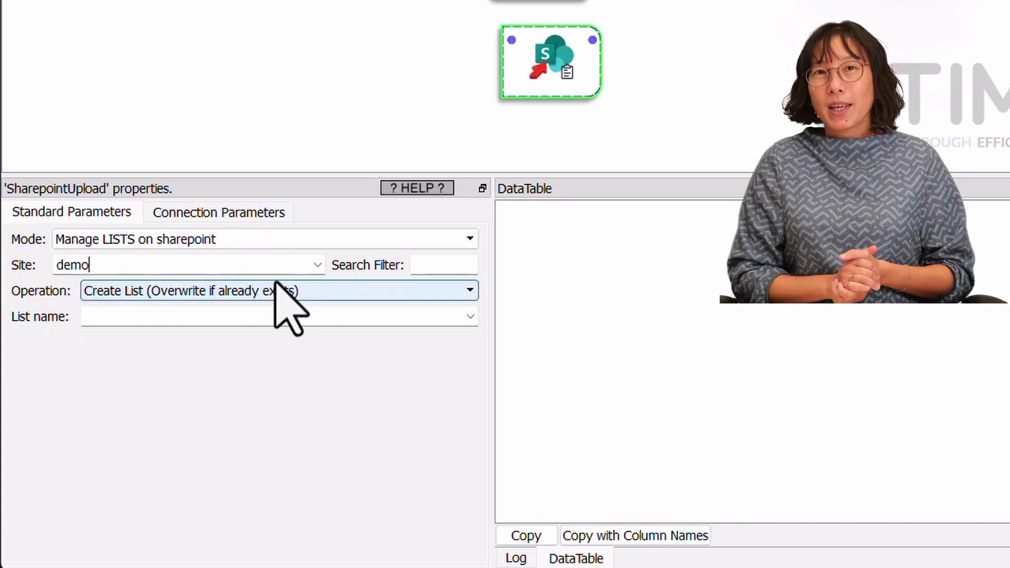
pyautogui.click(179, 317)
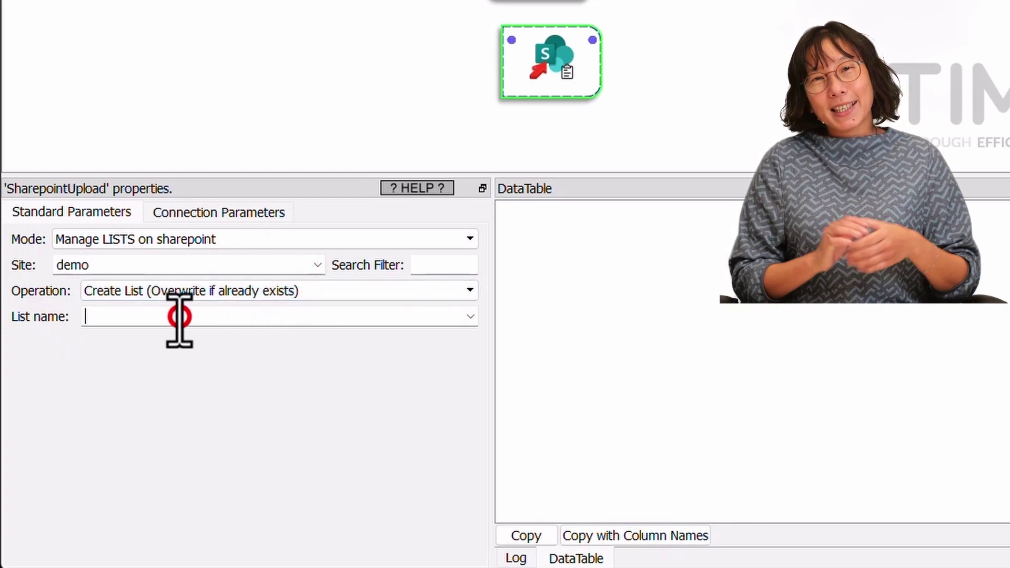
pyautogui.write('m')
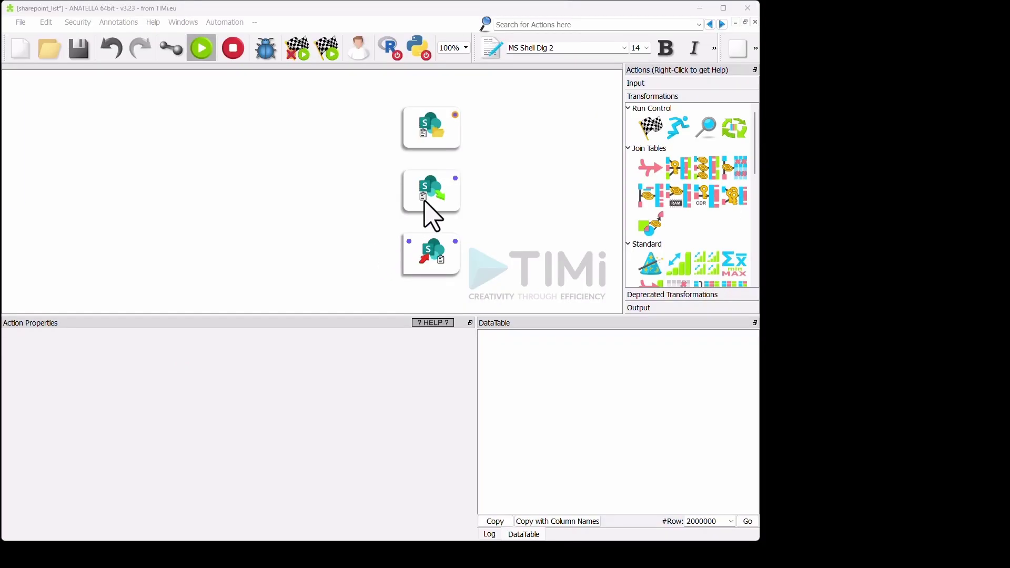
pyautogui.moveTo(429, 189); pyautogui.dragTo(217, 259)
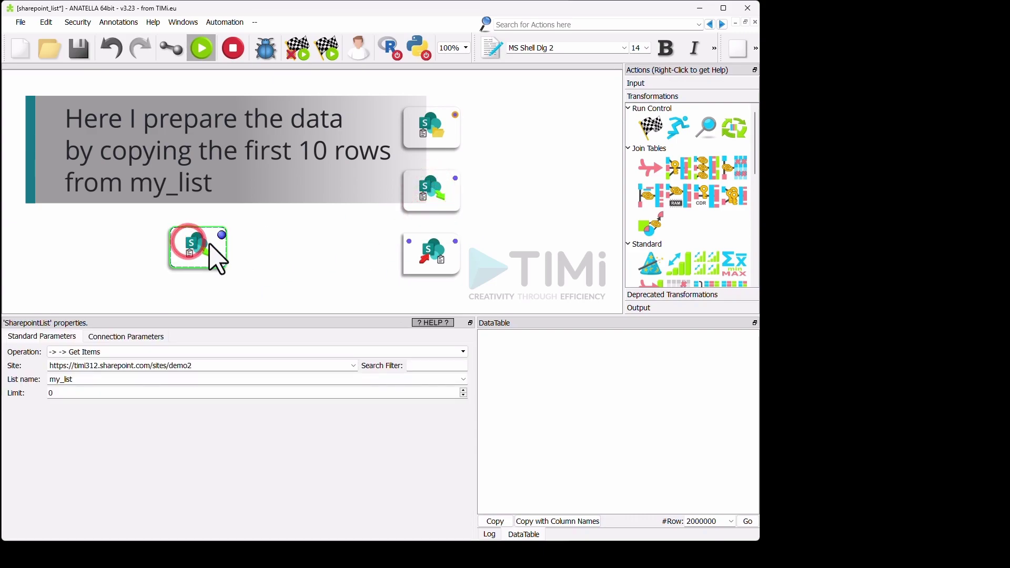
# - Run the copied Get Items node and add a Filter Rows step taking the first 10 rows
pyautogui.click(222, 235)
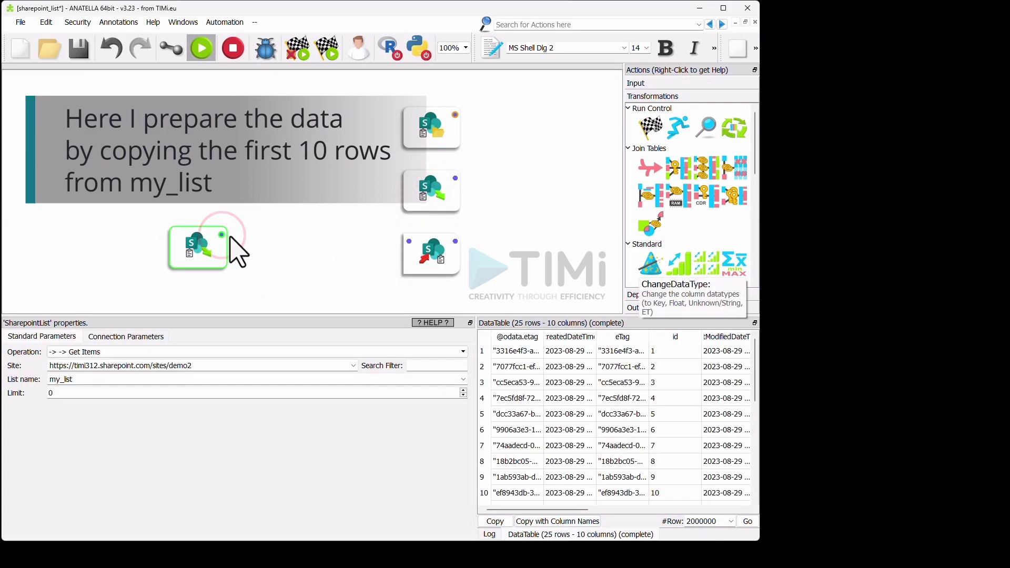
pyautogui.scroll(-3, 654, 258)
pyautogui.moveTo(649, 246); pyautogui.dragTo(279, 243)
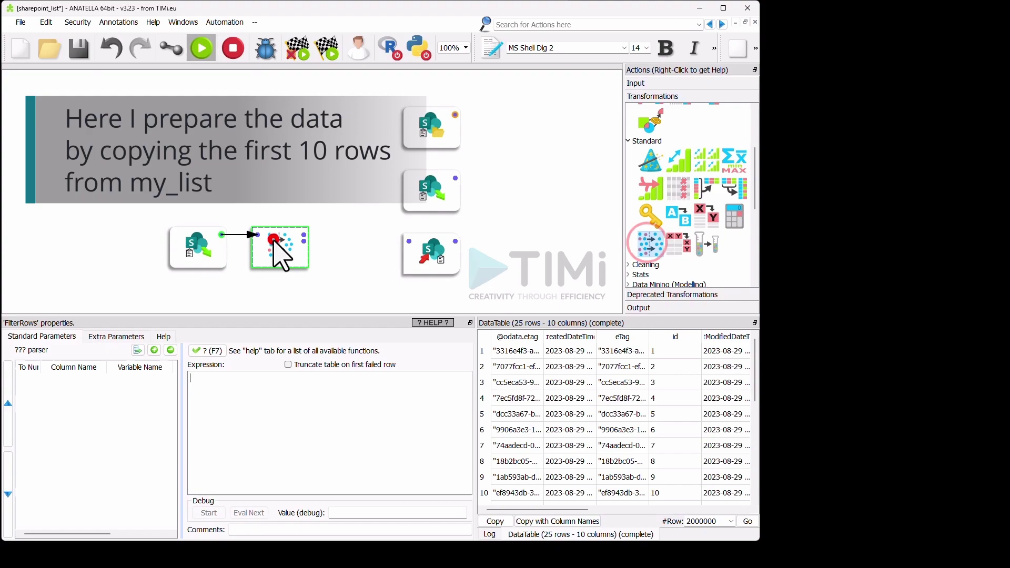
pyautogui.click(227, 389)
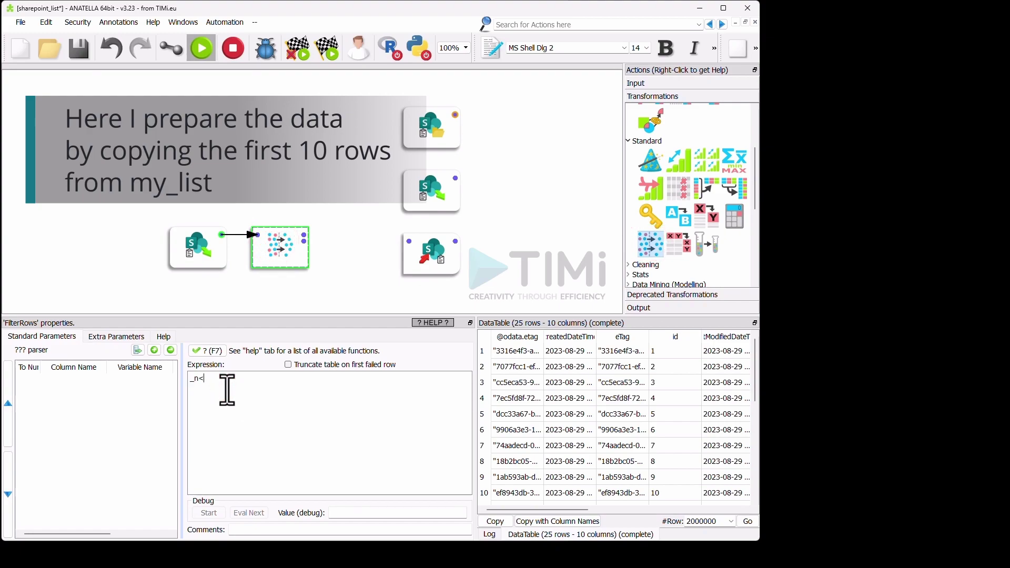
pyautogui.click(305, 235)
pyautogui.click(413, 289)
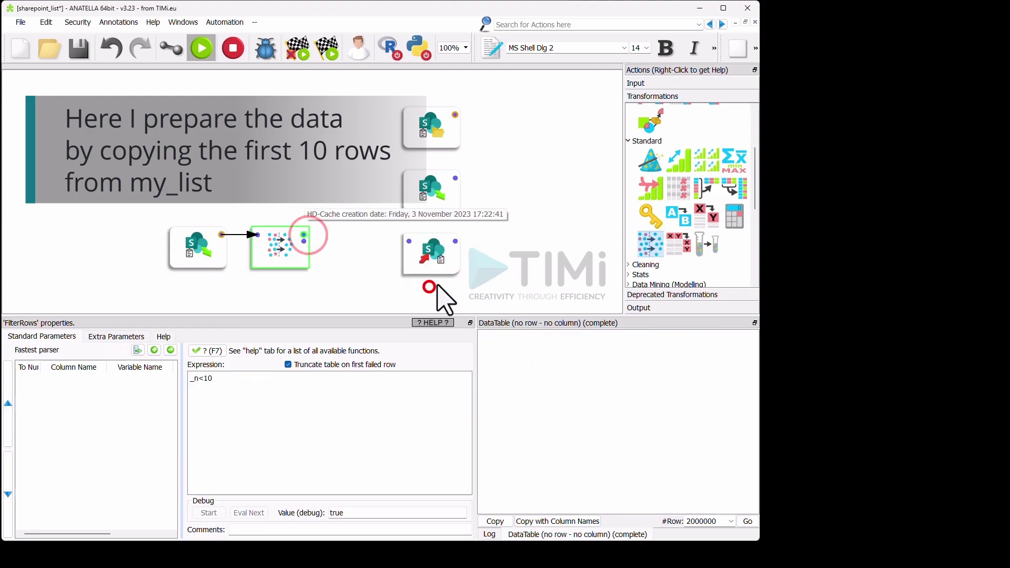
# - Add a SelectColumns step keeping only the Title and mynumber columns
pyautogui.moveTo(679, 188); pyautogui.dragTo(189, 208)
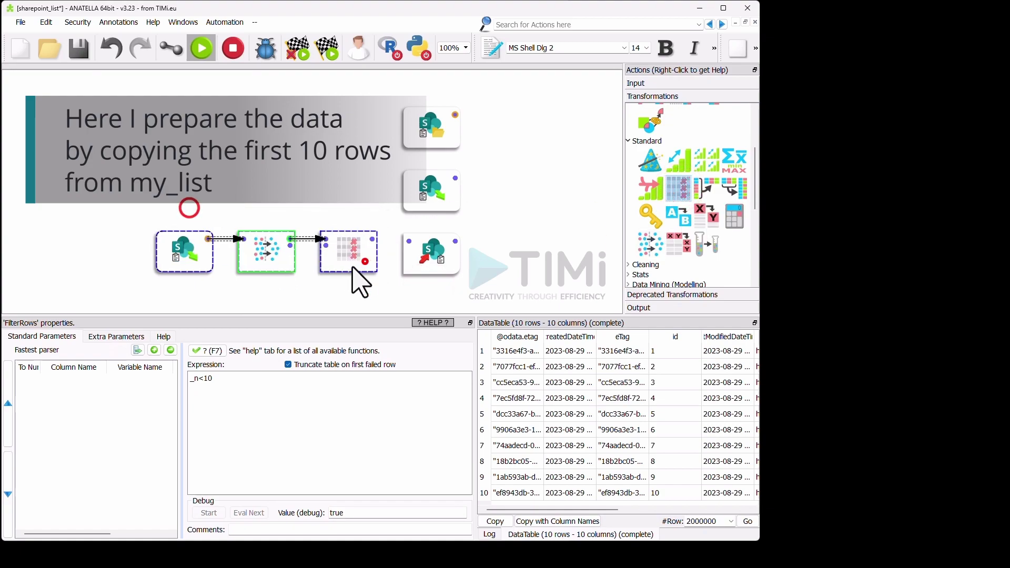
pyautogui.click(351, 264)
pyautogui.click(202, 339)
pyautogui.doubleClick(221, 303)
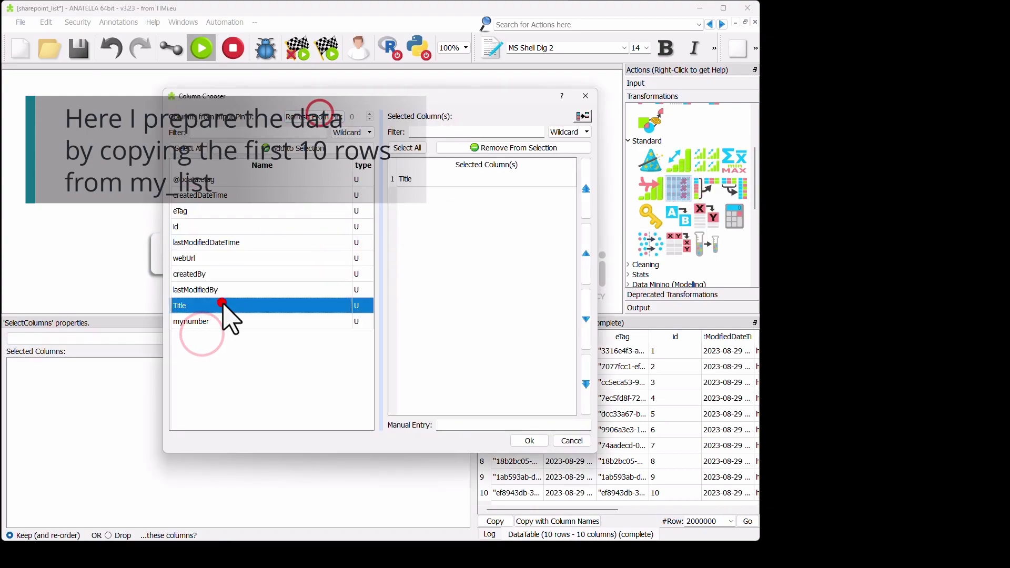
pyautogui.doubleClick(224, 317)
pyautogui.click(532, 441)
# - Link SelectColumns to the SharepointUpload node, run the graph up to it, and check the Log
pyautogui.click(172, 48)
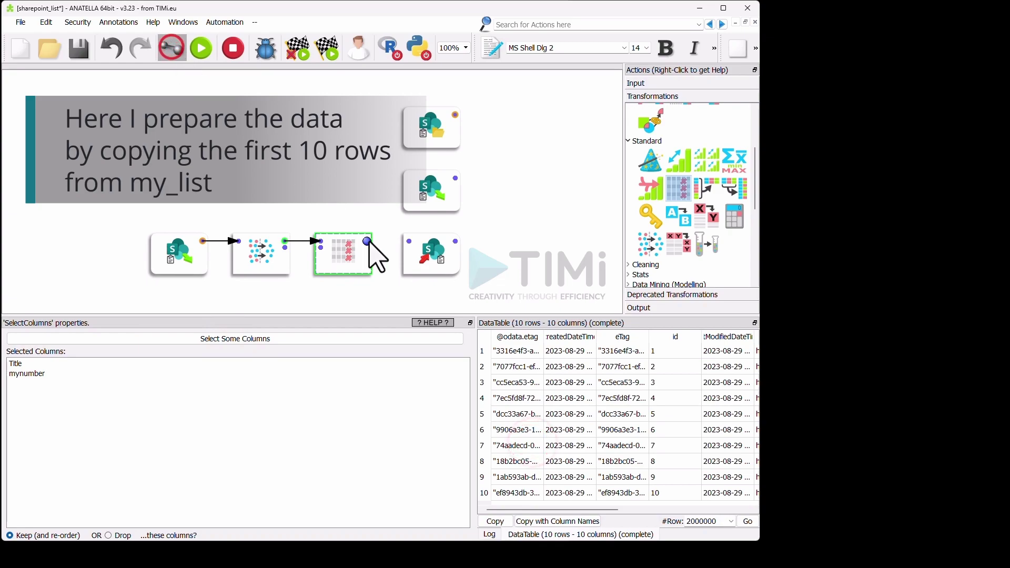
pyautogui.moveTo(370, 241); pyautogui.dragTo(414, 258)
pyautogui.click(201, 48)
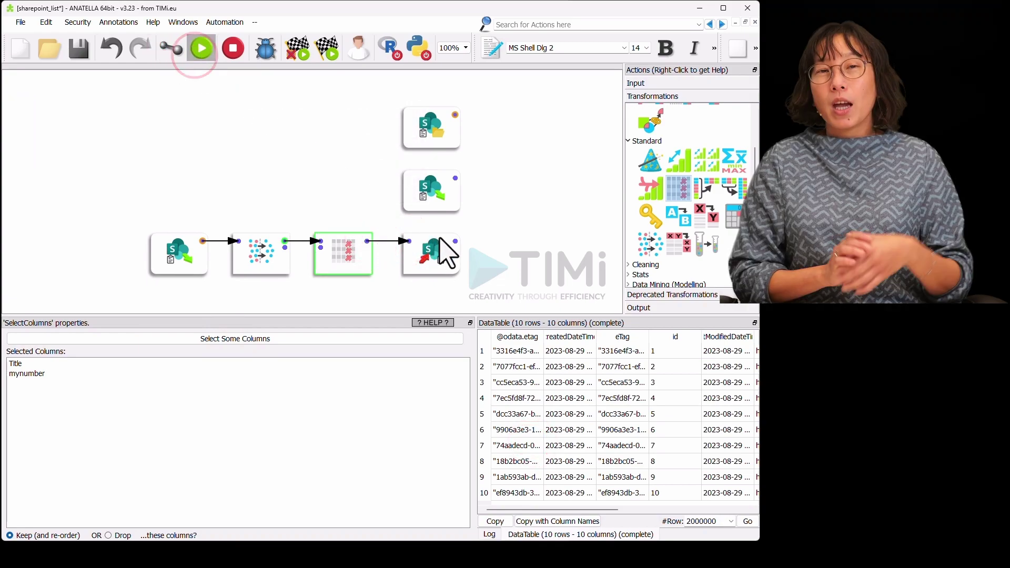
pyautogui.click(461, 235)
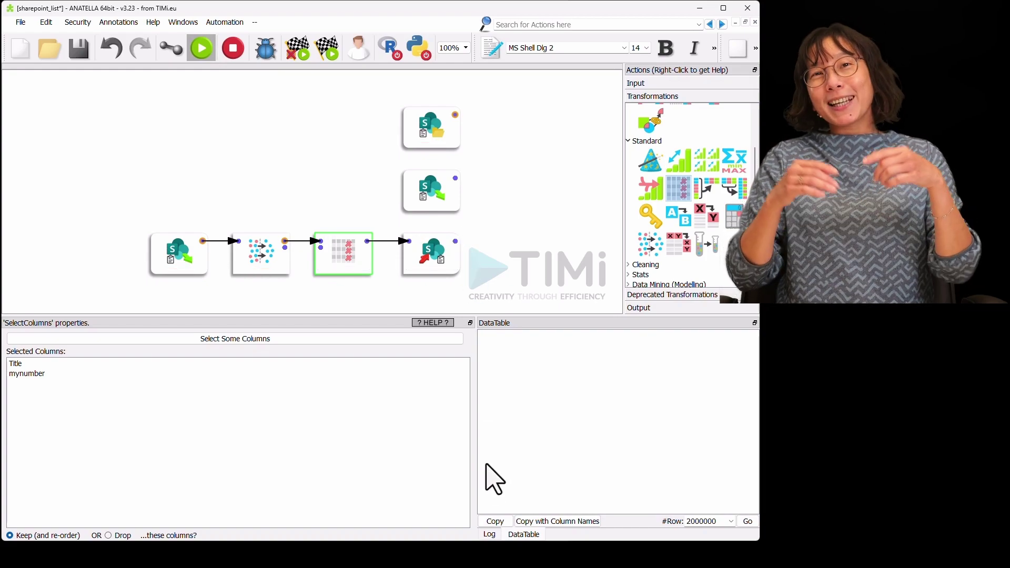
pyautogui.click(490, 535)
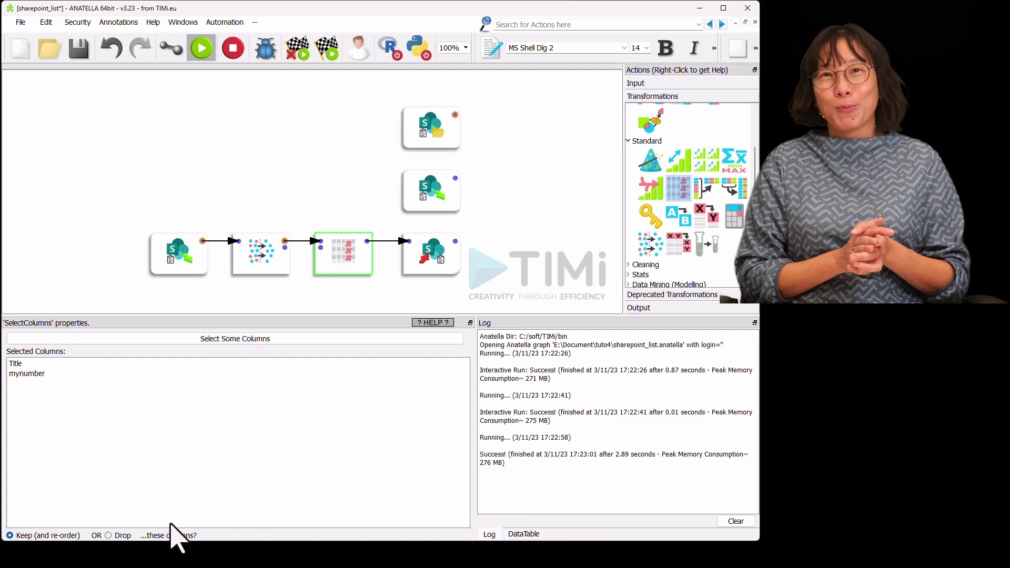
pyautogui.hotkey('alt', 'Tab')
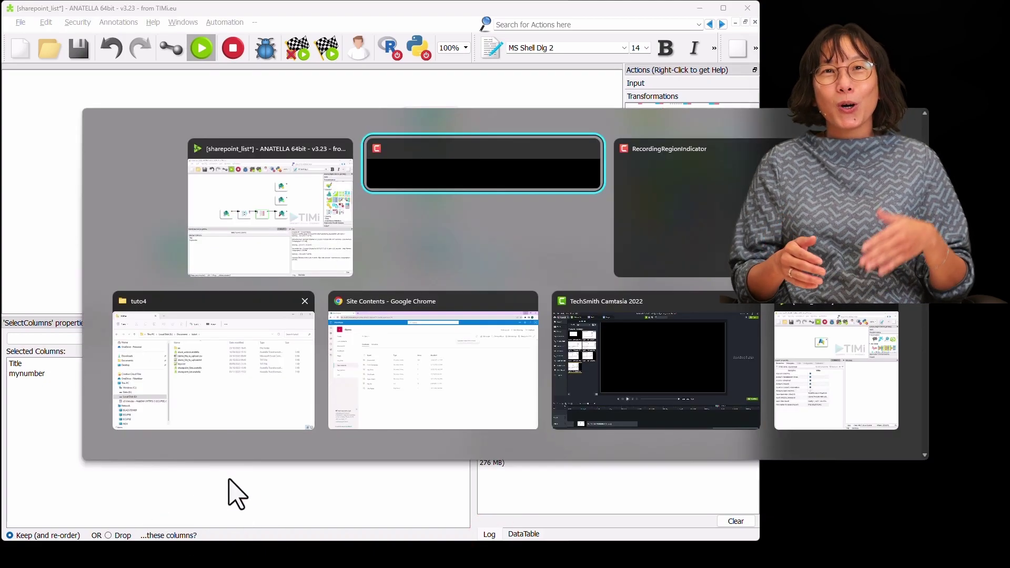
# - In Chrome, refresh Site contents and open the new my_list_v2 list with its 10 items
pyautogui.click(442, 367)
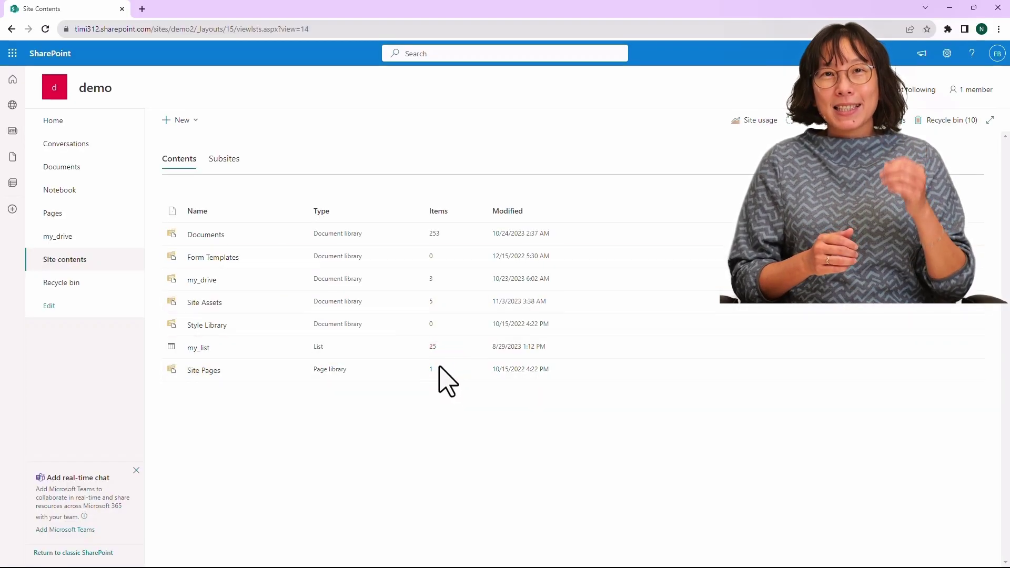
pyautogui.click(55, 262)
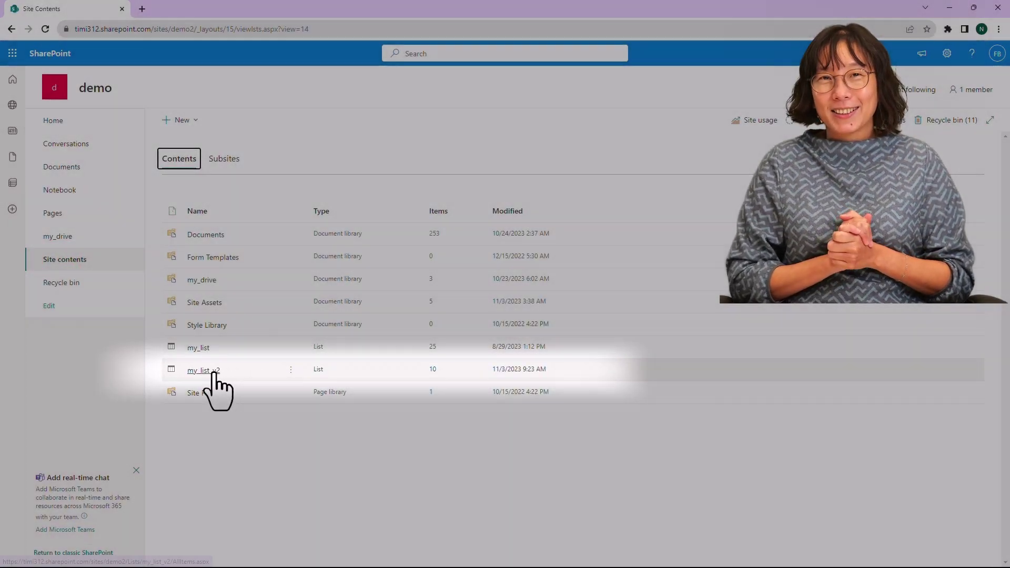
pyautogui.click(205, 369)
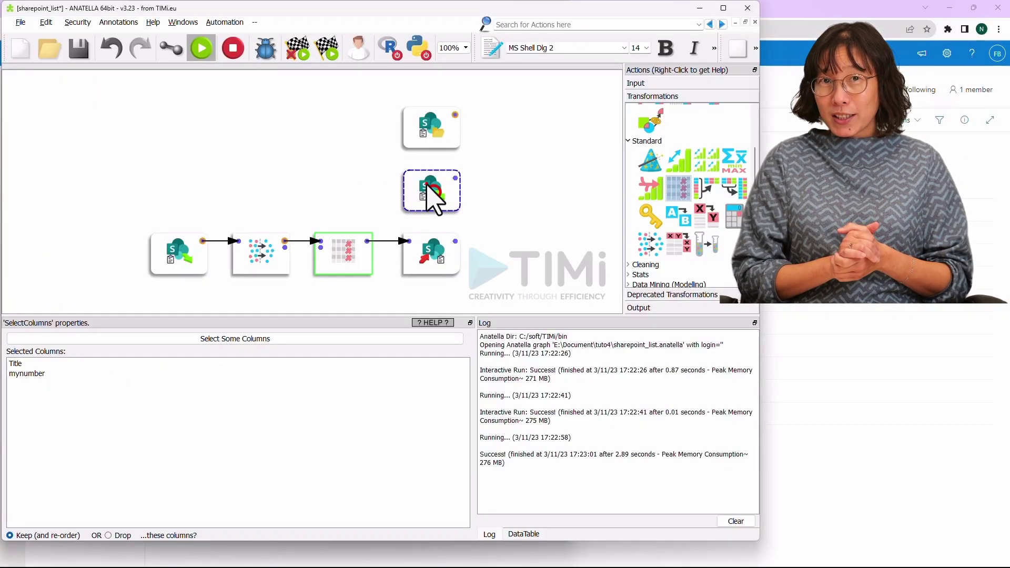
# - Add a copy of the SharePoint reader set to Get Items from my_list_v2 and preview its output
pyautogui.moveTo(423, 190); pyautogui.dragTo(439, 292)
pyautogui.click(430, 297)
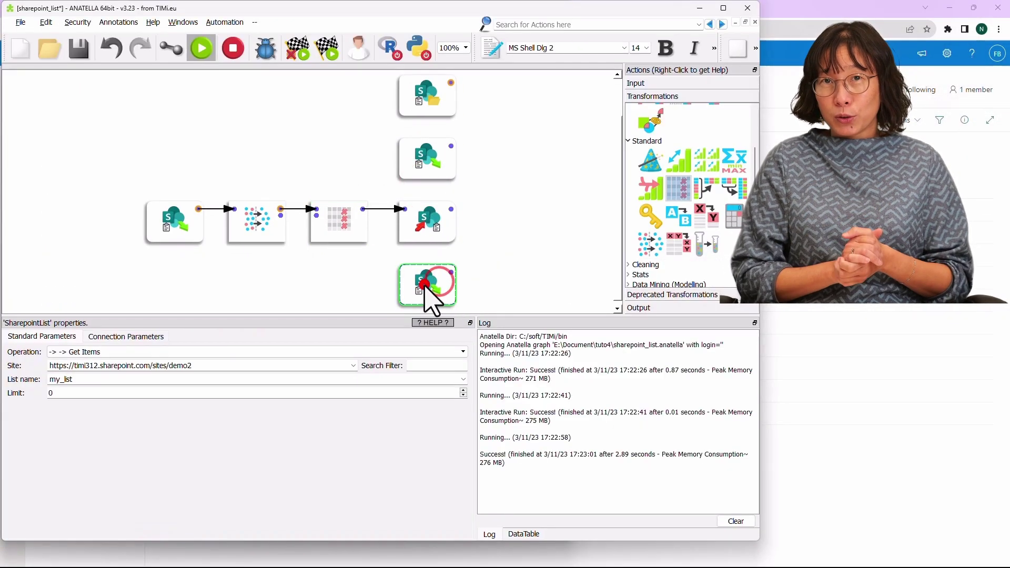
pyautogui.click(462, 380)
pyautogui.click(95, 389)
pyautogui.click(452, 272)
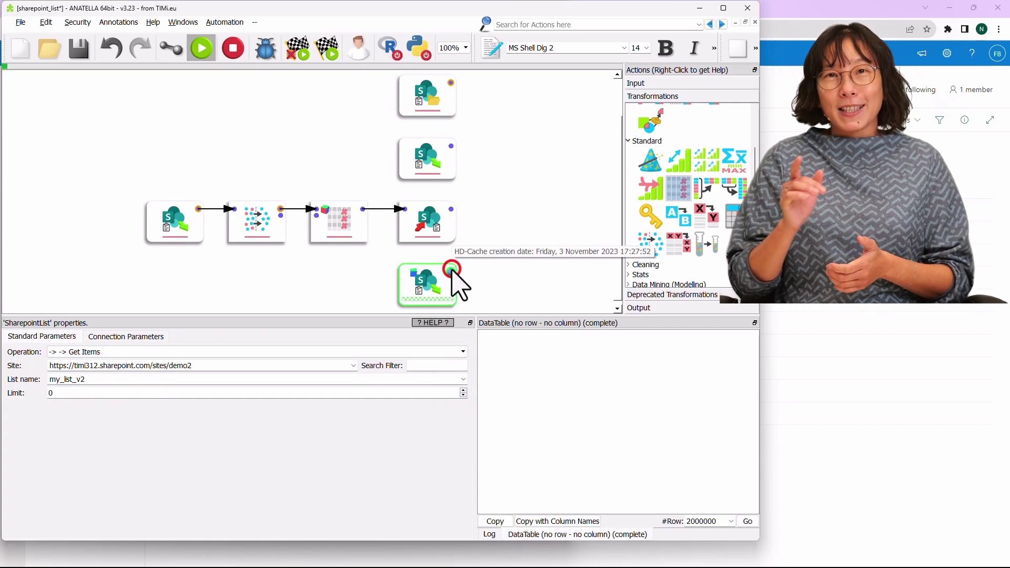
# - Inspect the 10 returned rows' Title and mynumber columns against the SharePoint list page
pyautogui.moveTo(761, 435); pyautogui.dragTo(909, 456)
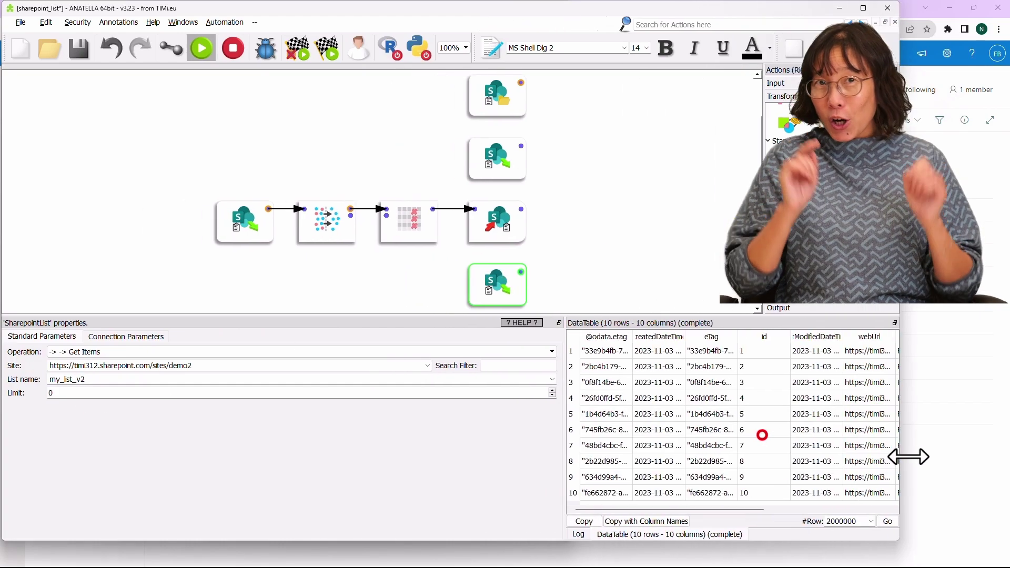
pyautogui.moveTo(710, 509); pyautogui.dragTo(841, 509)
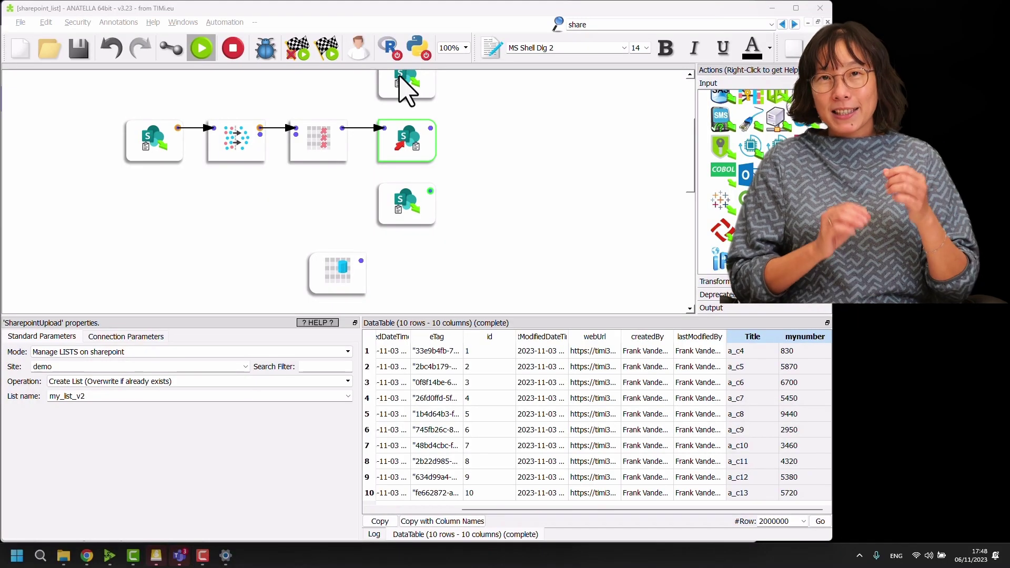
pyautogui.click(753, 337)
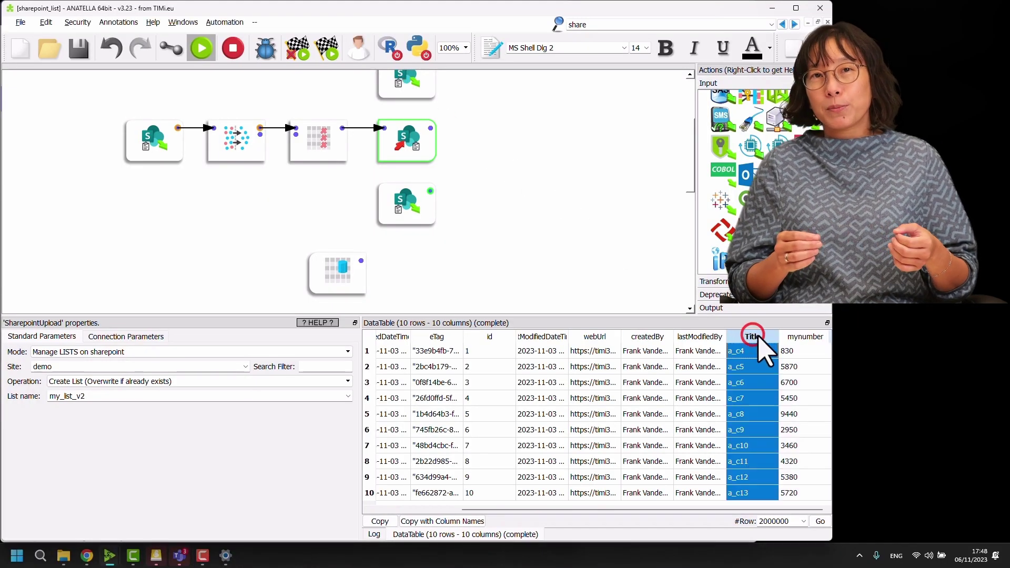
pyautogui.click(799, 337)
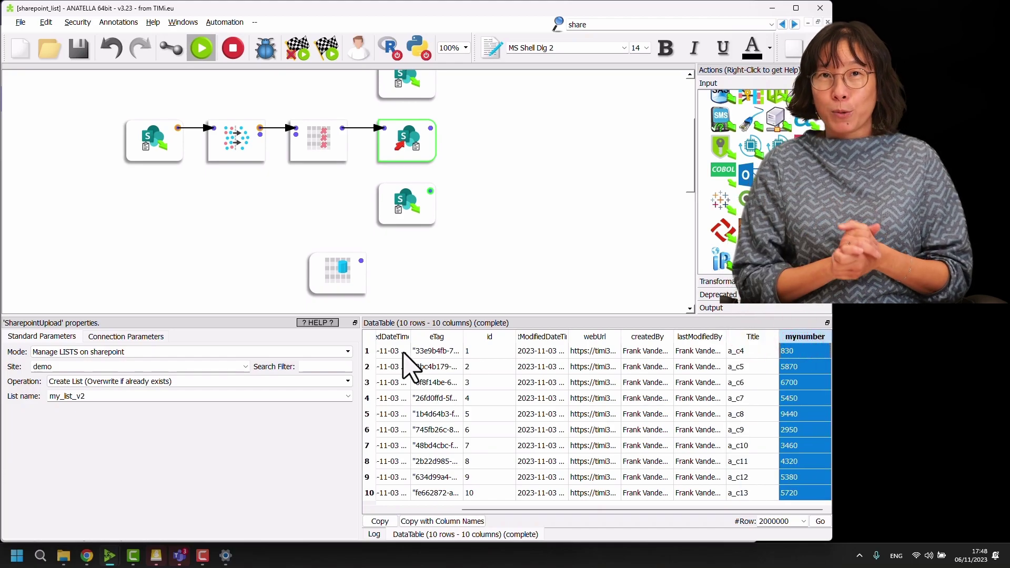
pyautogui.moveTo(367, 351); pyautogui.dragTo(382, 518)
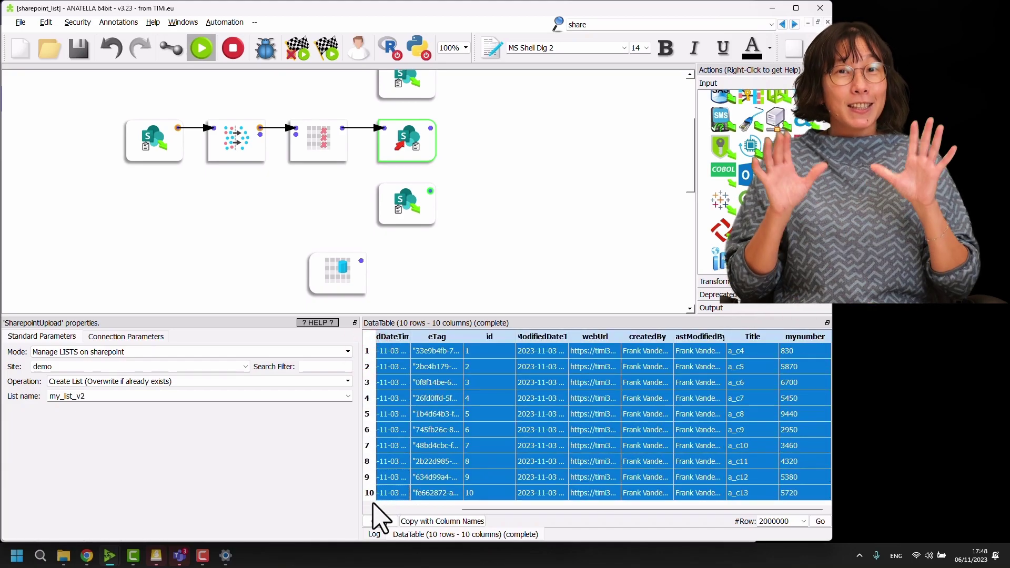
pyautogui.moveTo(86, 555)
pyautogui.click(79, 473)
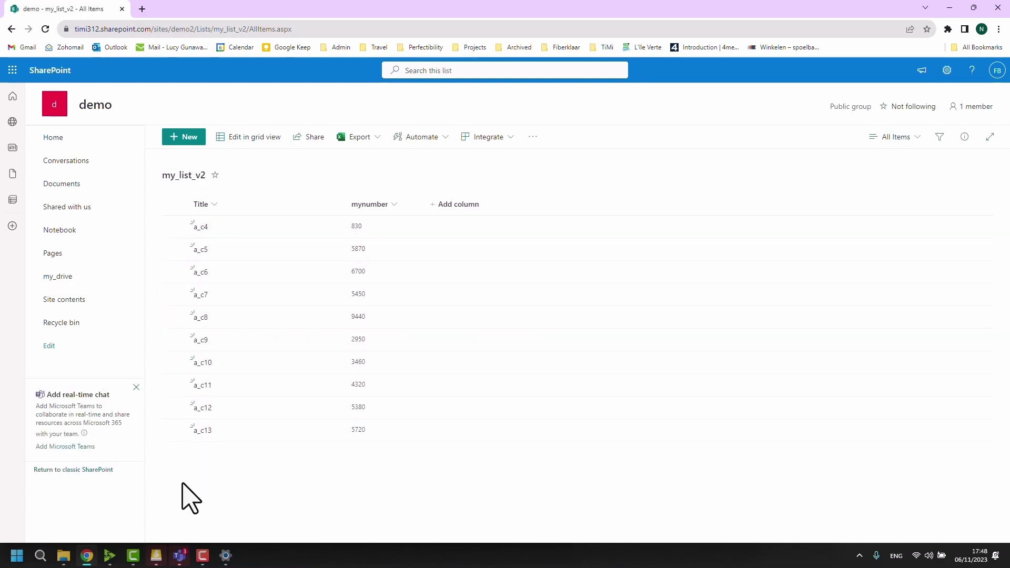
pyautogui.click(139, 502)
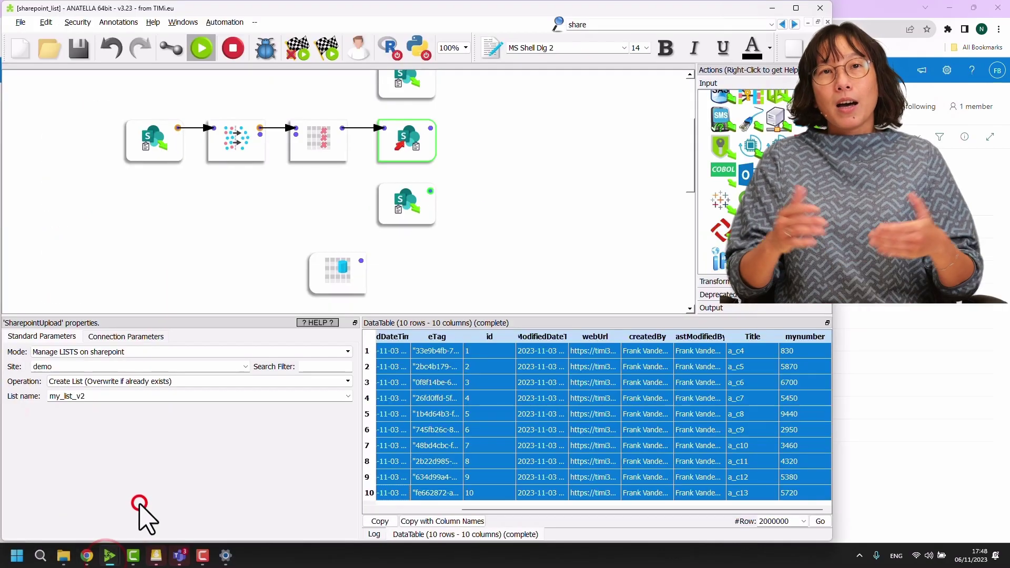
# - Show the inline table rows b_c1 458, b_c2 327, b_c3 4693 and copy the SharePoint upload node beside it
pyautogui.click(343, 274)
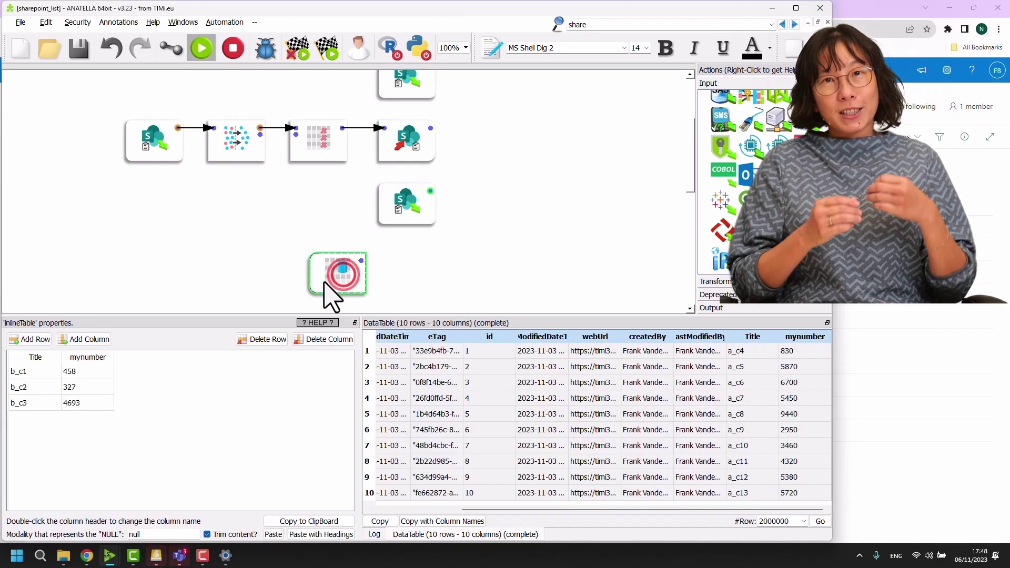
pyautogui.moveTo(45, 371); pyautogui.dragTo(100, 421)
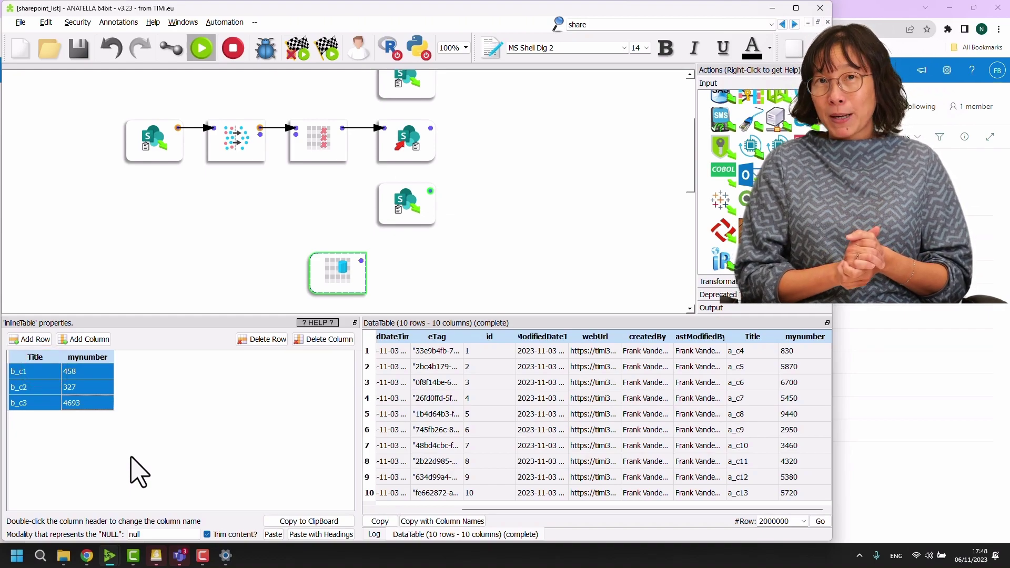
pyautogui.click(400, 260)
pyautogui.click(400, 132)
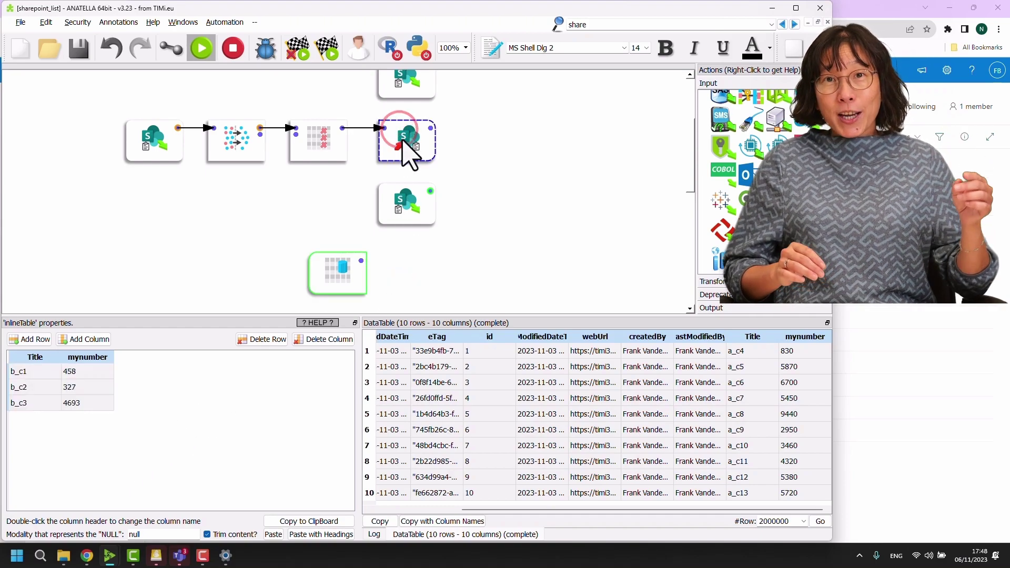
pyautogui.moveTo(403, 141); pyautogui.dragTo(414, 272)
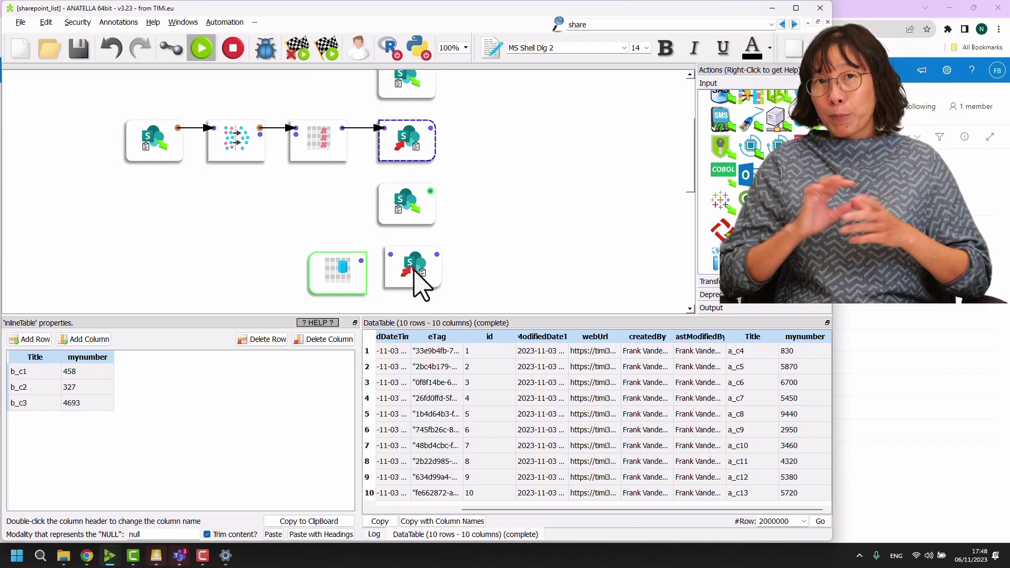
# - Link the inline table to the new upload node, set Append List, run it, and confirm 13 rows read back
pyautogui.click(415, 271)
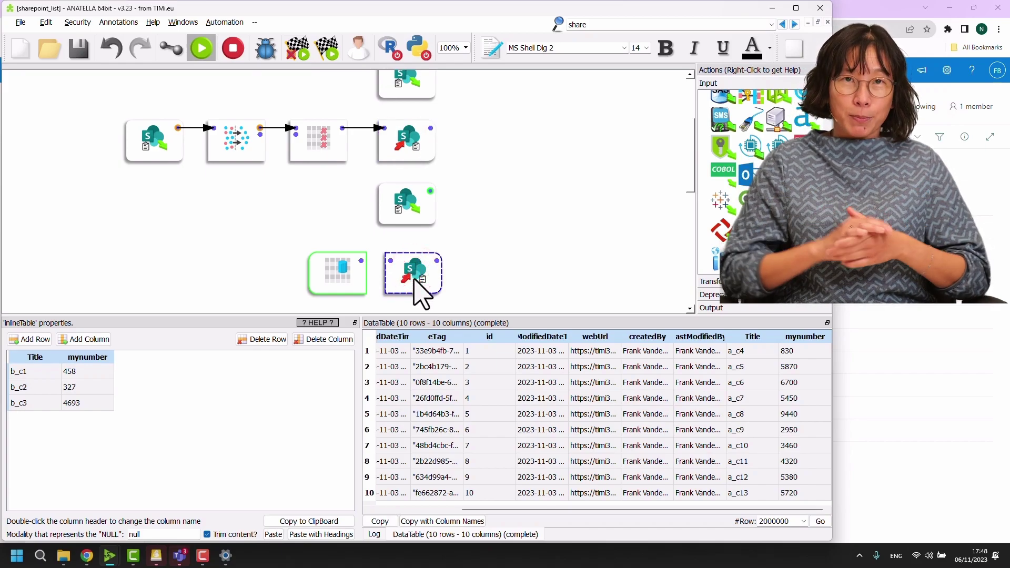
pyautogui.rightClick(322, 215)
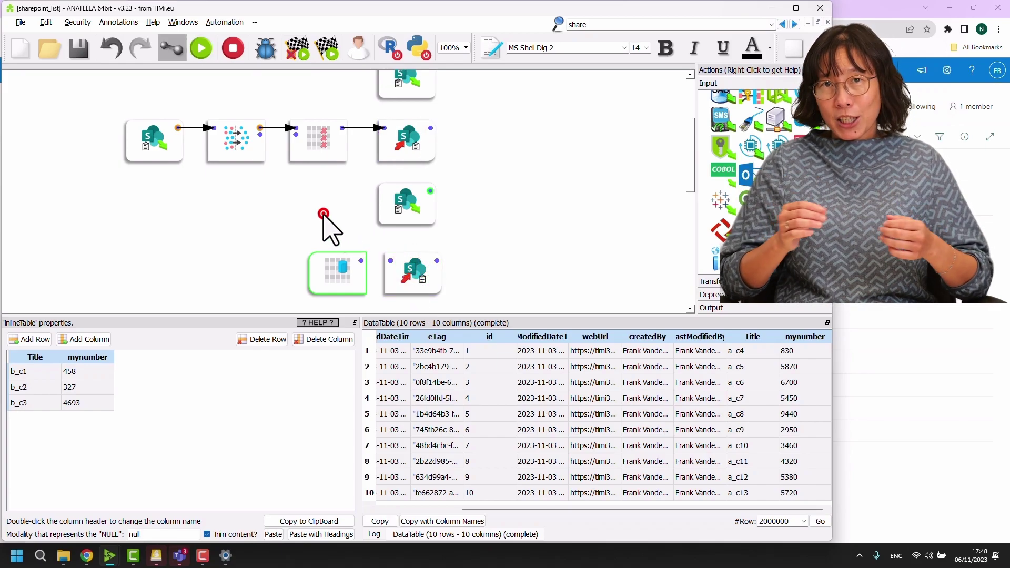
pyautogui.moveTo(359, 259); pyautogui.dragTo(398, 278)
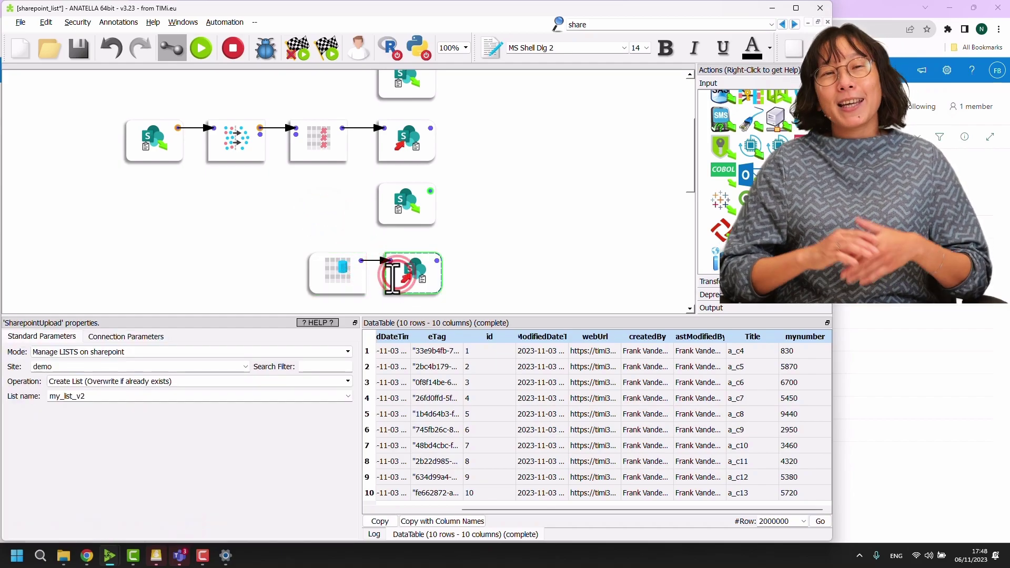
pyautogui.click(153, 381)
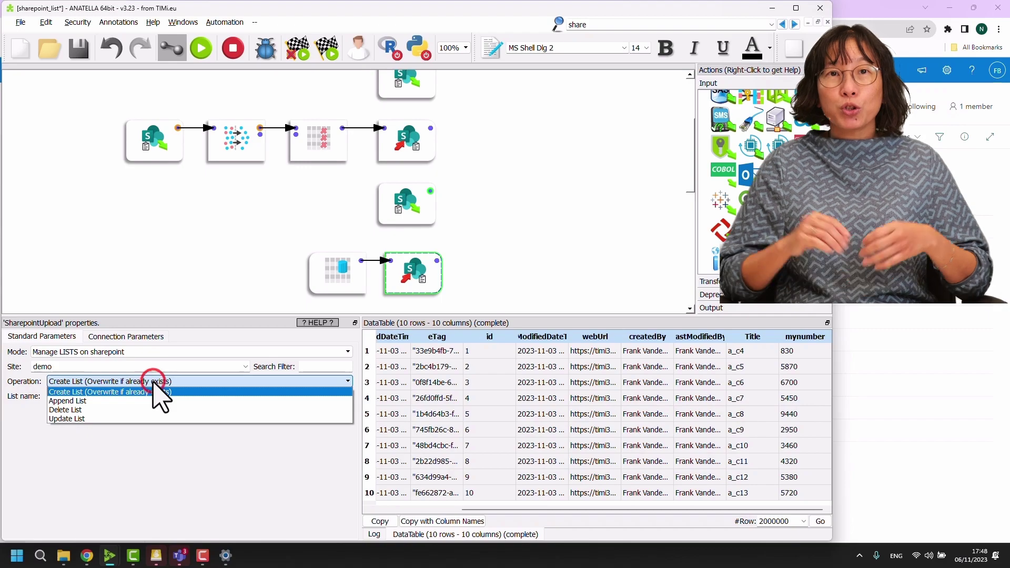
pyautogui.click(113, 401)
pyautogui.click(437, 262)
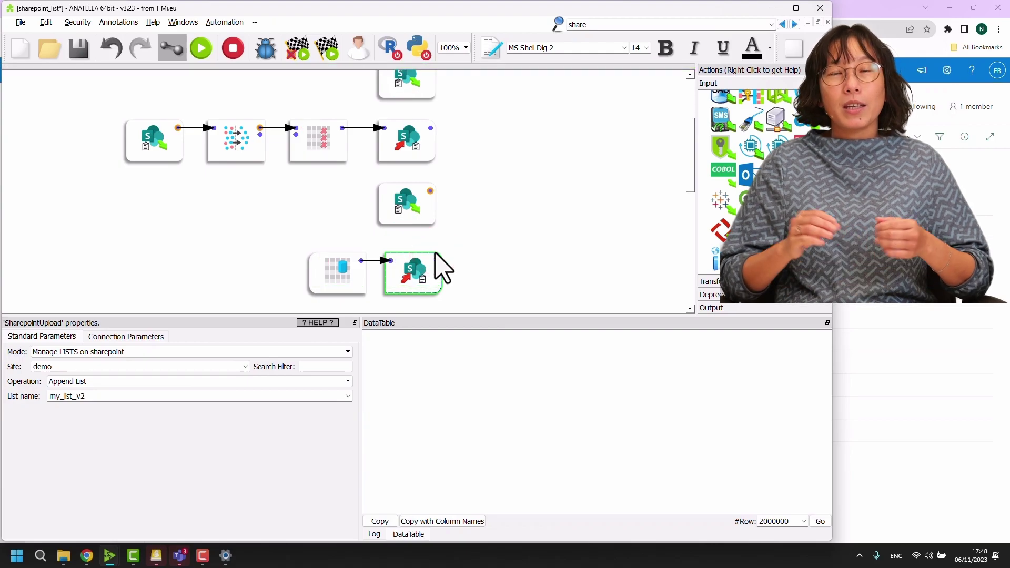
pyautogui.click(431, 191)
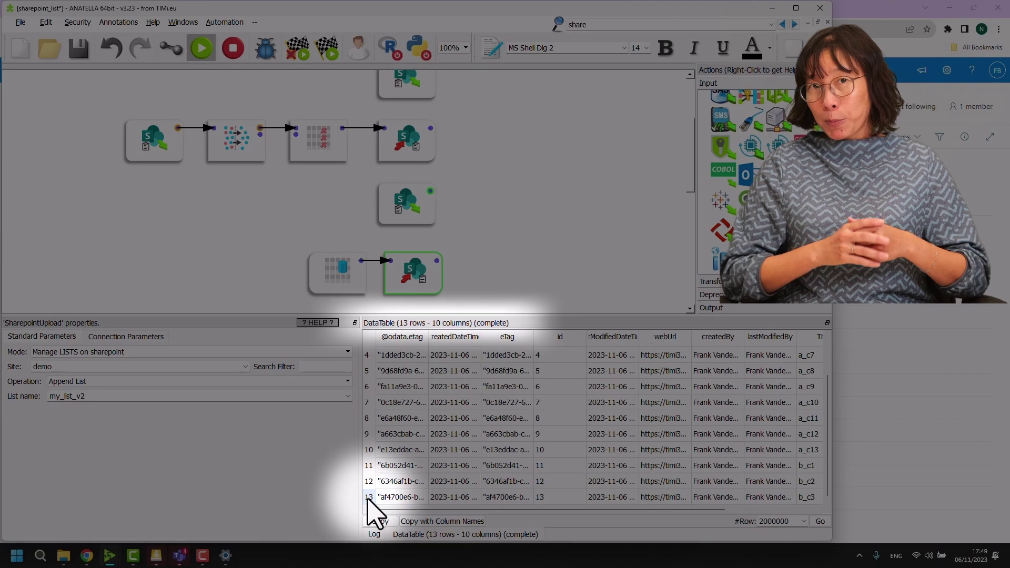
pyautogui.click(368, 497)
# - Reload the my_list_v2 page in Chrome to show b_c1, b_c2 and b_c3 under the original ten items
pyautogui.click(951, 306)
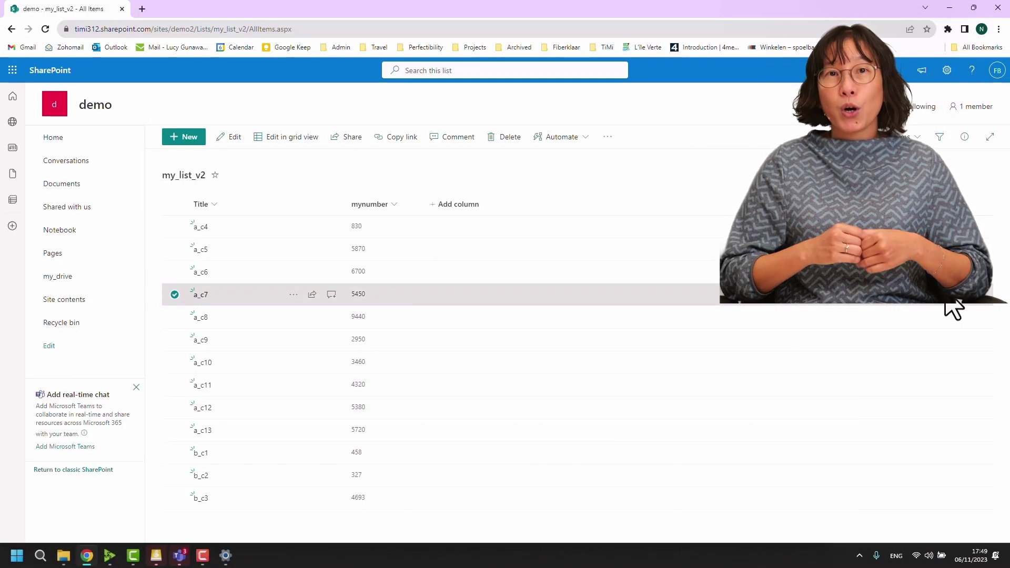
pyautogui.press('F5')
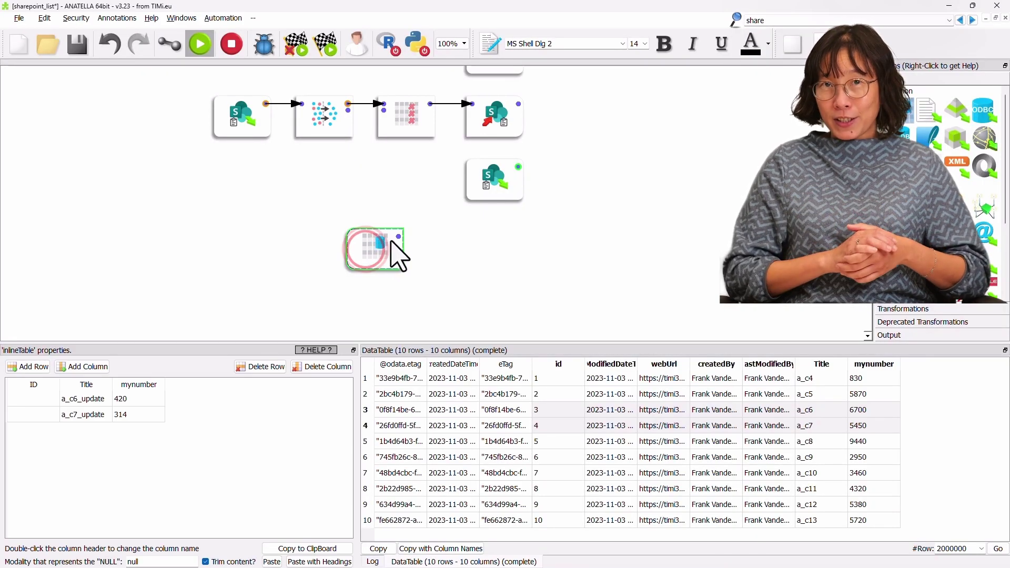
# - Preview the inline table's two update rows and place another SharePoint upload node copy beside it
pyautogui.click(399, 236)
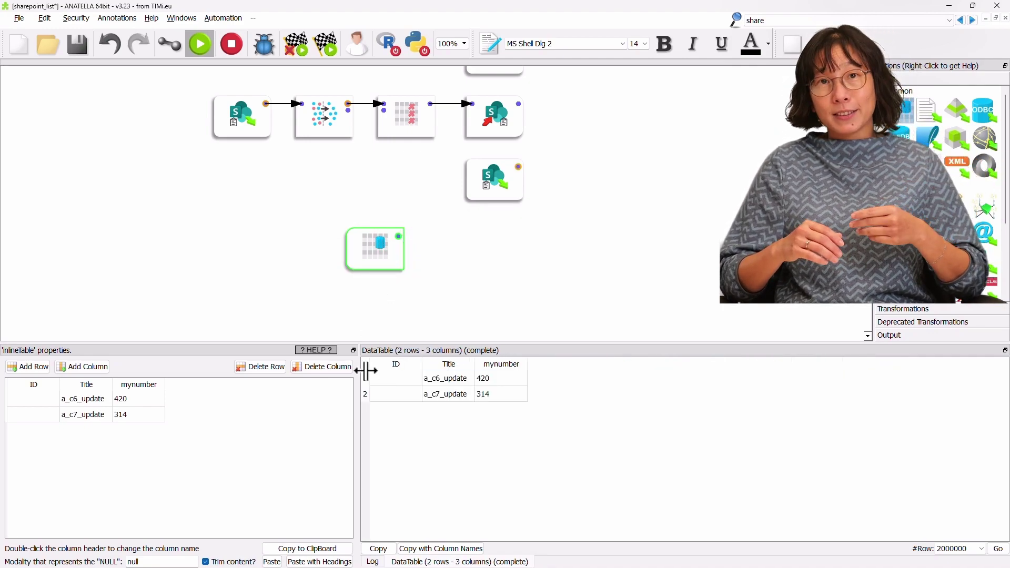
pyautogui.moveTo(365, 378); pyautogui.dragTo(377, 411)
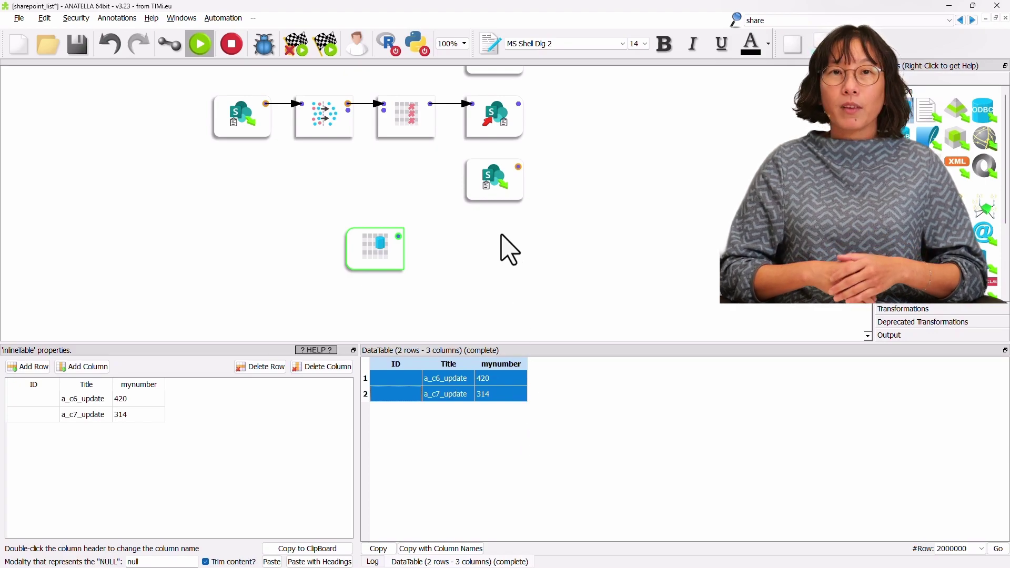
pyautogui.moveTo(490, 117); pyautogui.dragTo(468, 236)
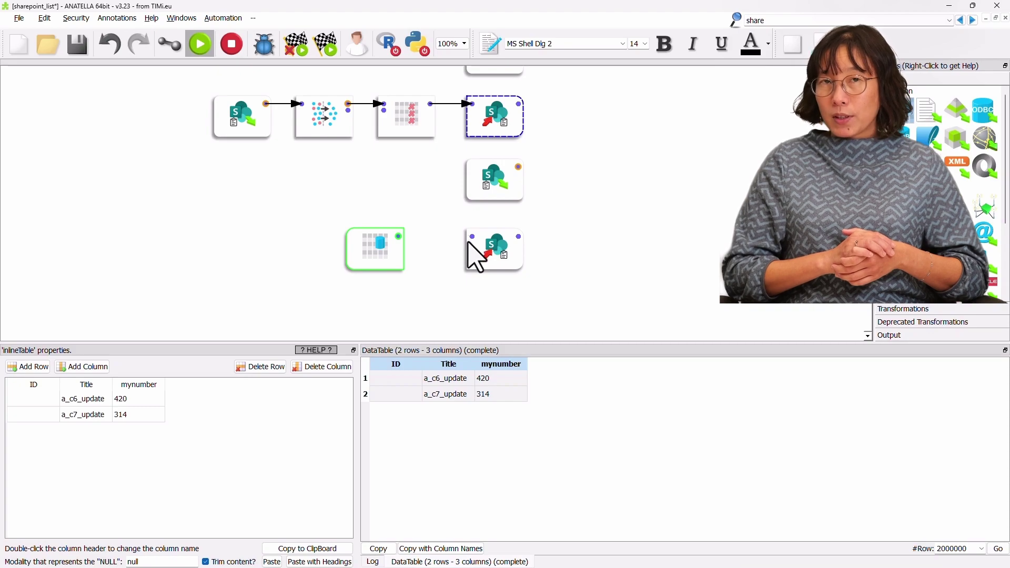
pyautogui.click(471, 298)
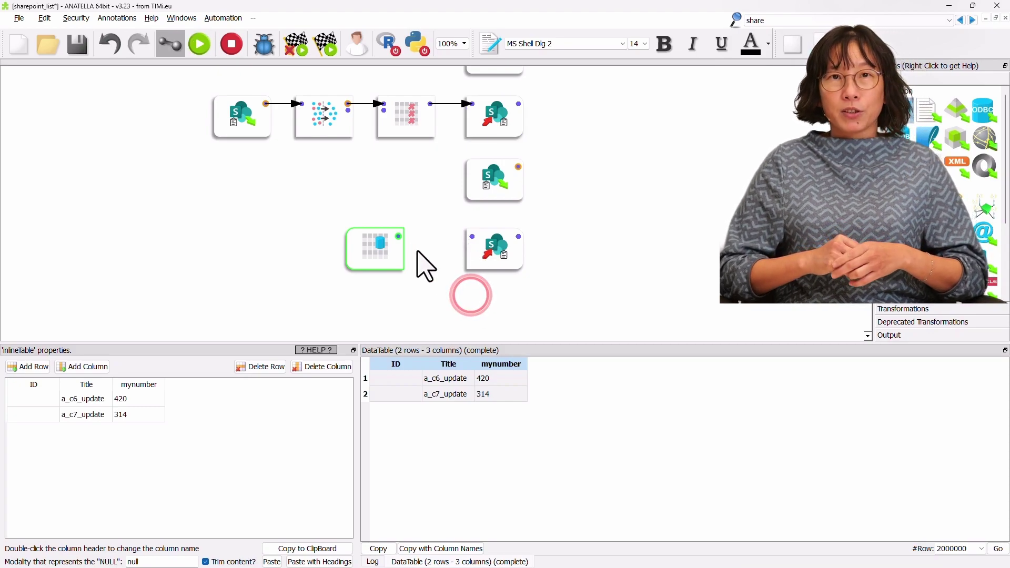
# - Connect the update-rows inline table to the new SharePoint node and set its Operation to Update List
pyautogui.moveTo(399, 235); pyautogui.dragTo(503, 258)
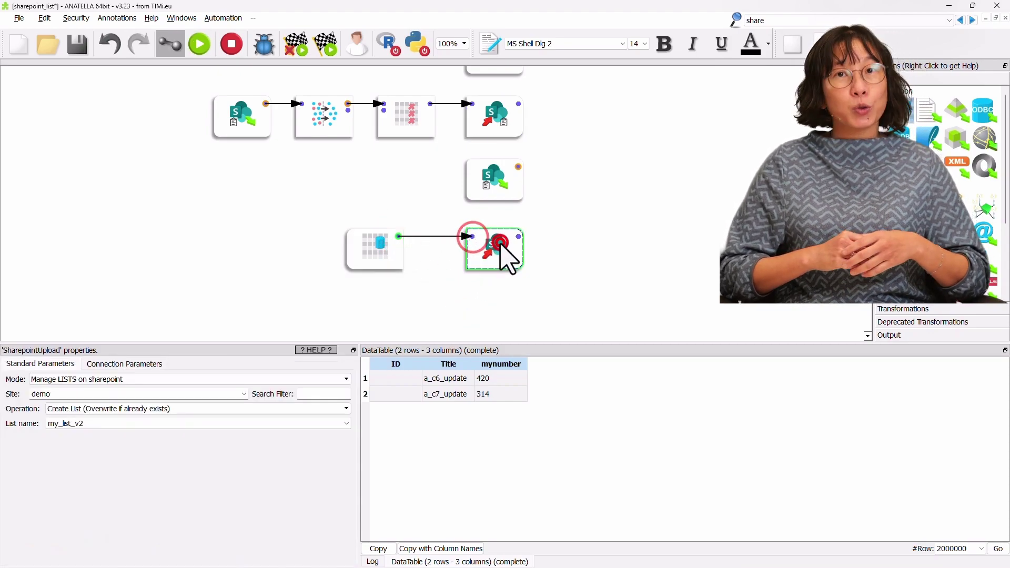
pyautogui.click(93, 414)
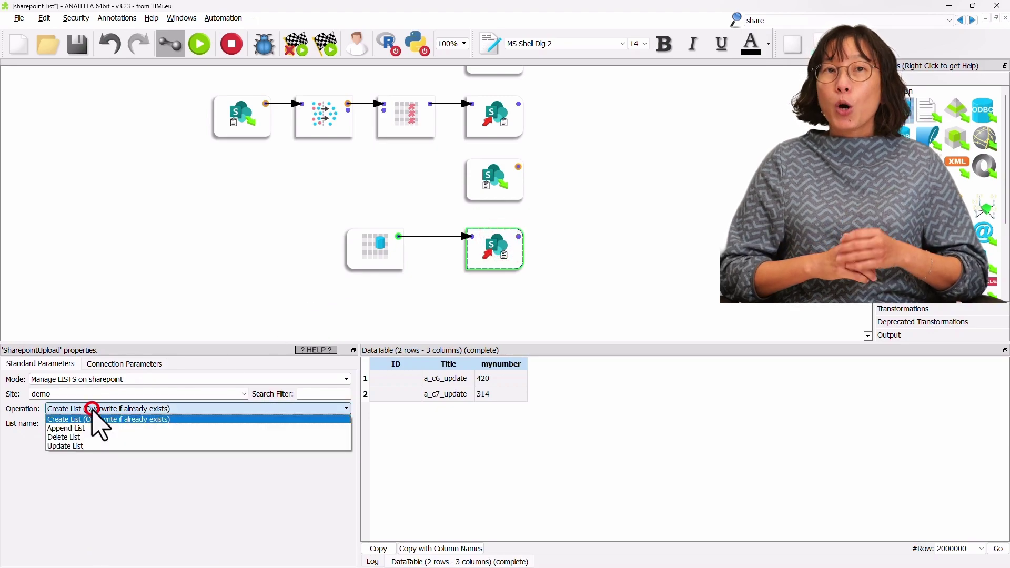
pyautogui.click(91, 446)
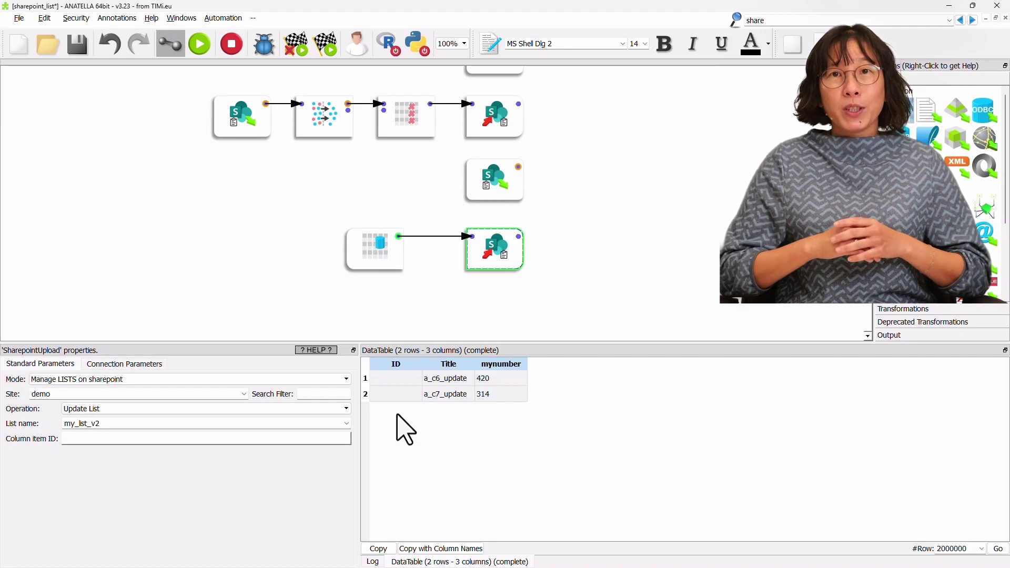
# - Read my_list_v2 again and mark items a_c6 and a_c7, which carry ids 3 and 4
pyautogui.click(518, 166)
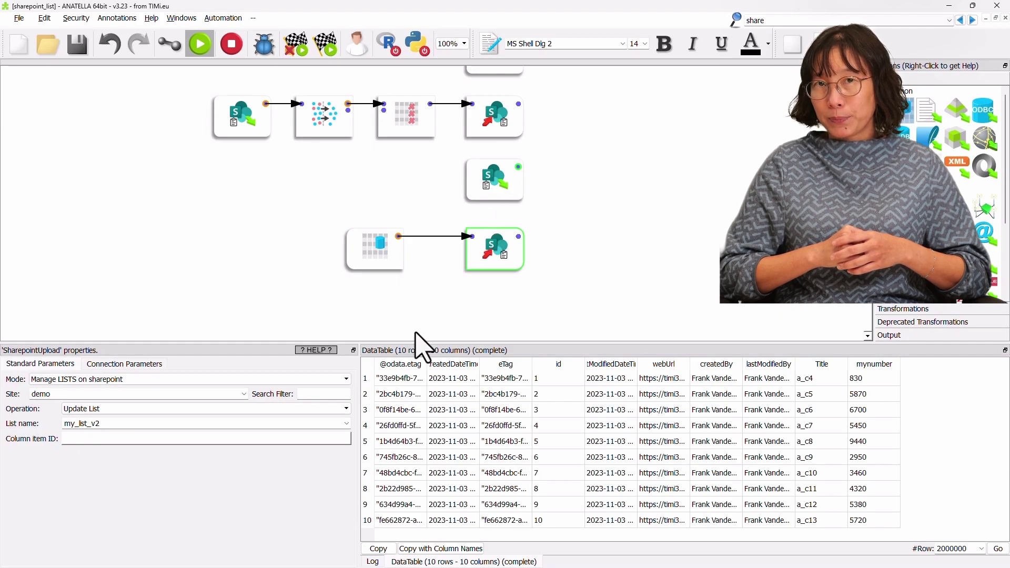
pyautogui.moveTo(365, 410); pyautogui.dragTo(367, 426)
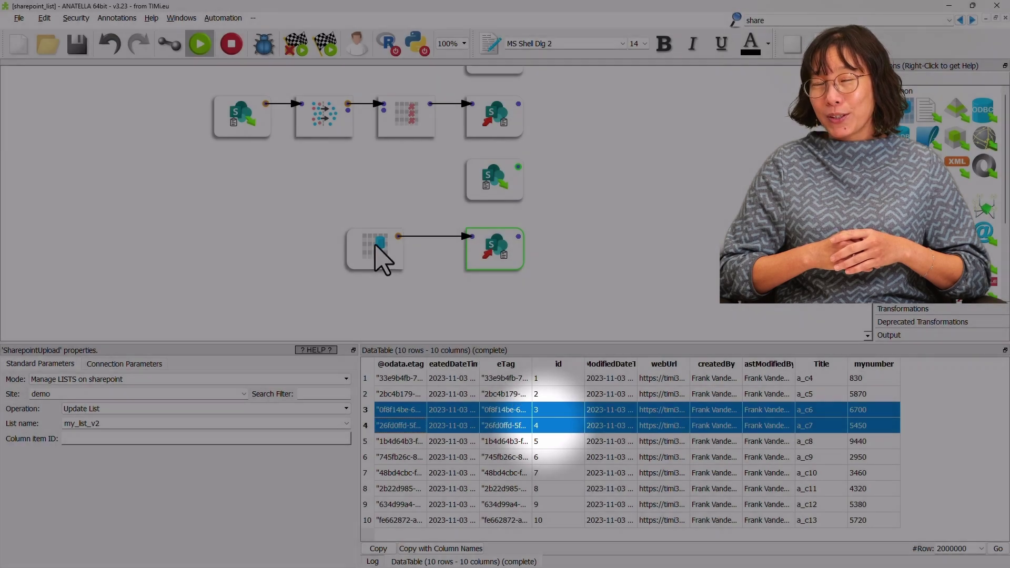
# - Enter ID 3 and ID 4 for the two update rows in the inline table
pyautogui.click(376, 250)
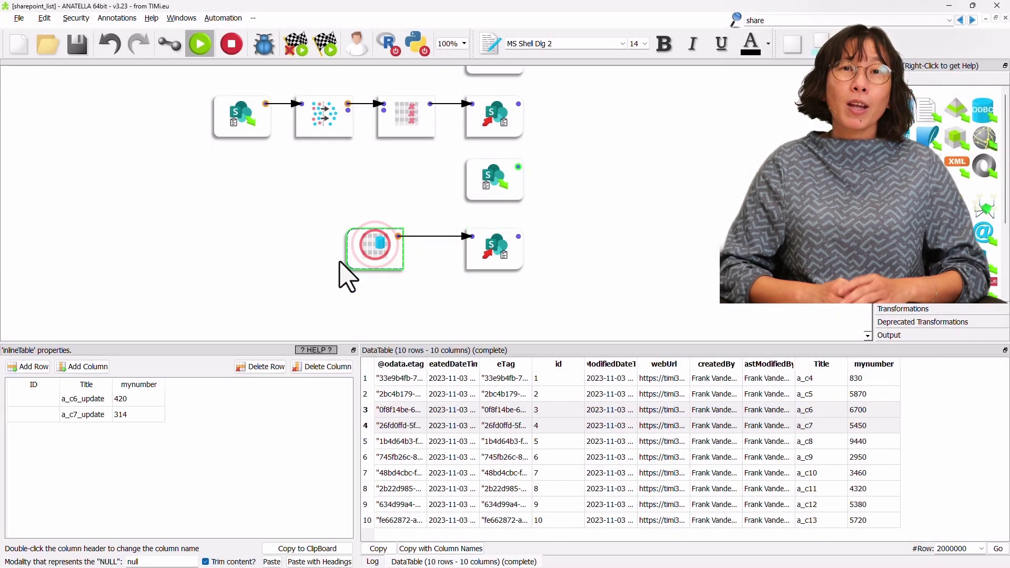
pyautogui.click(32, 400)
pyautogui.click(29, 398)
pyautogui.write('3')
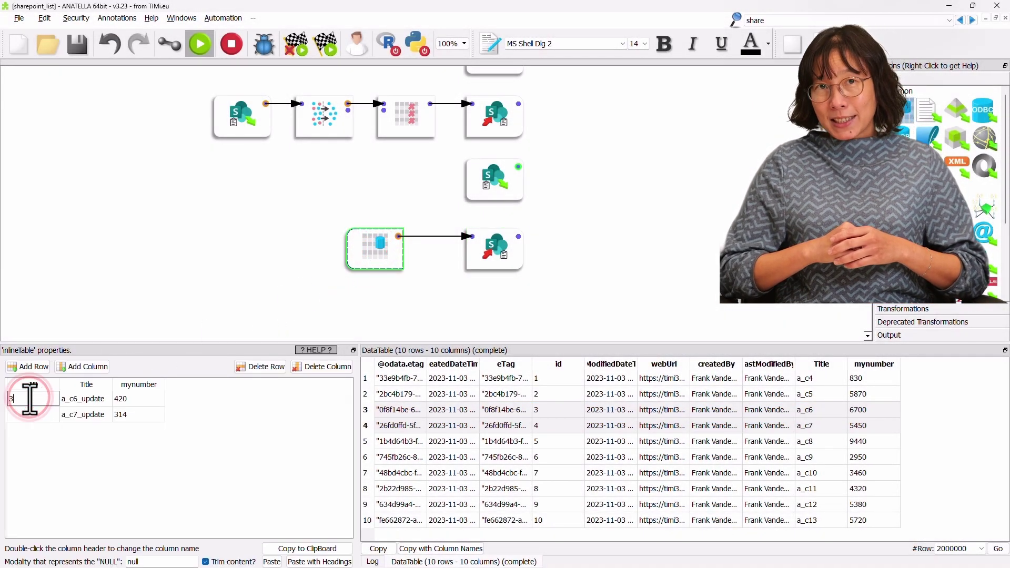
pyautogui.click(32, 415)
pyautogui.click(33, 416)
pyautogui.write('4')
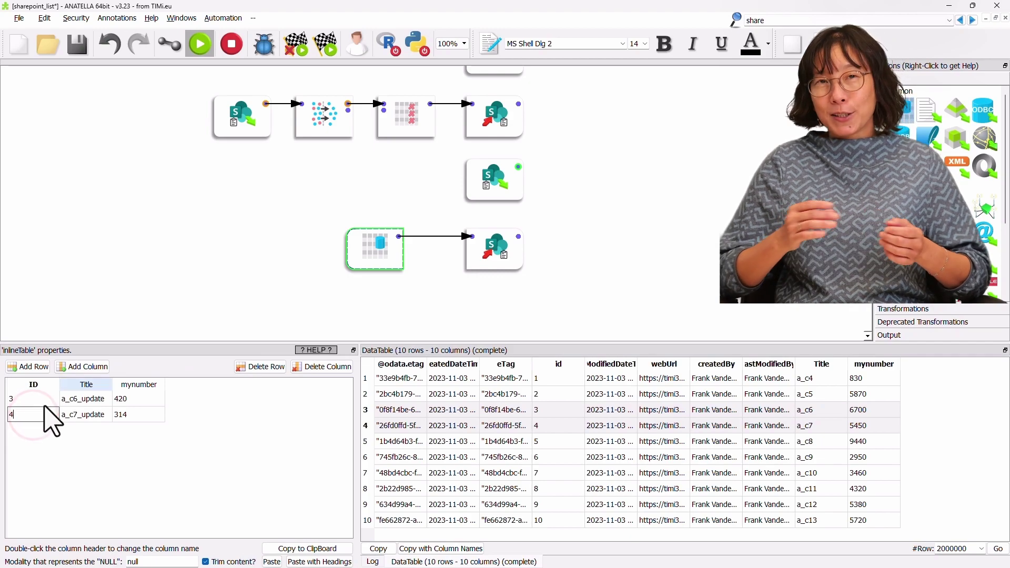
pyautogui.click(151, 305)
pyautogui.click(398, 240)
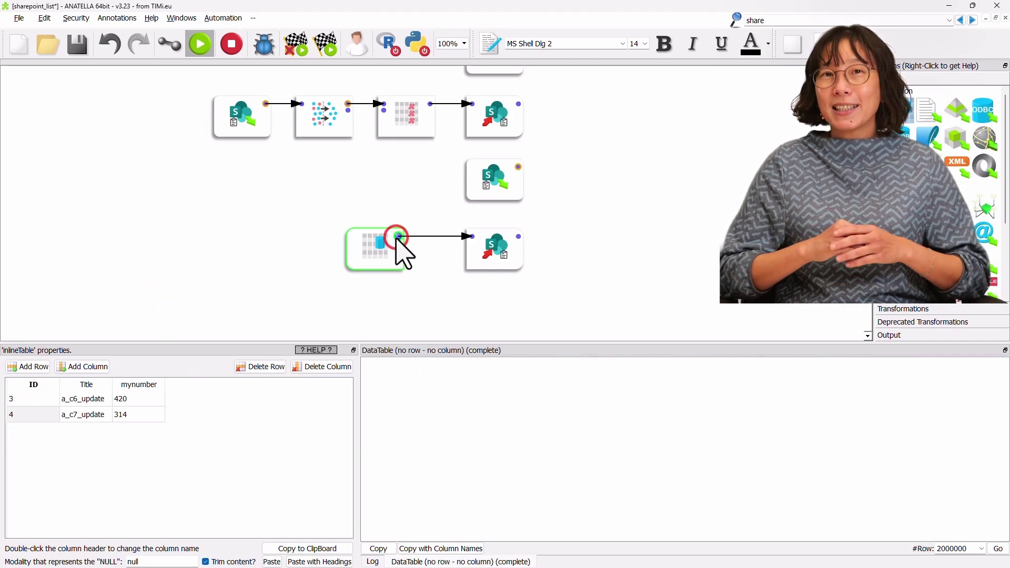
# - Set the Update List node's Column item ID to ID and run the update
pyautogui.click(499, 256)
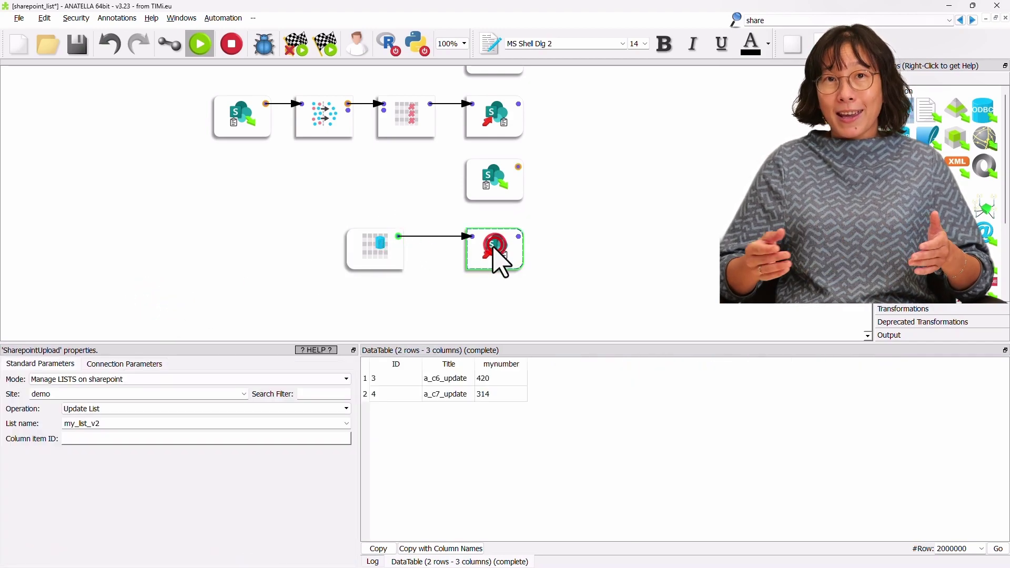
pyautogui.doubleClick(123, 439)
pyautogui.click(442, 128)
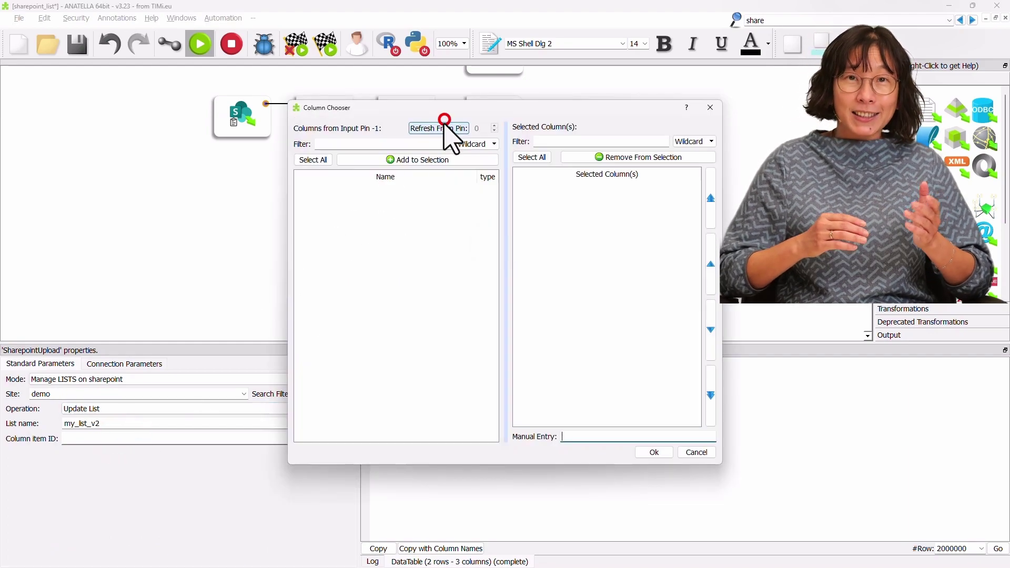
pyautogui.doubleClick(327, 191)
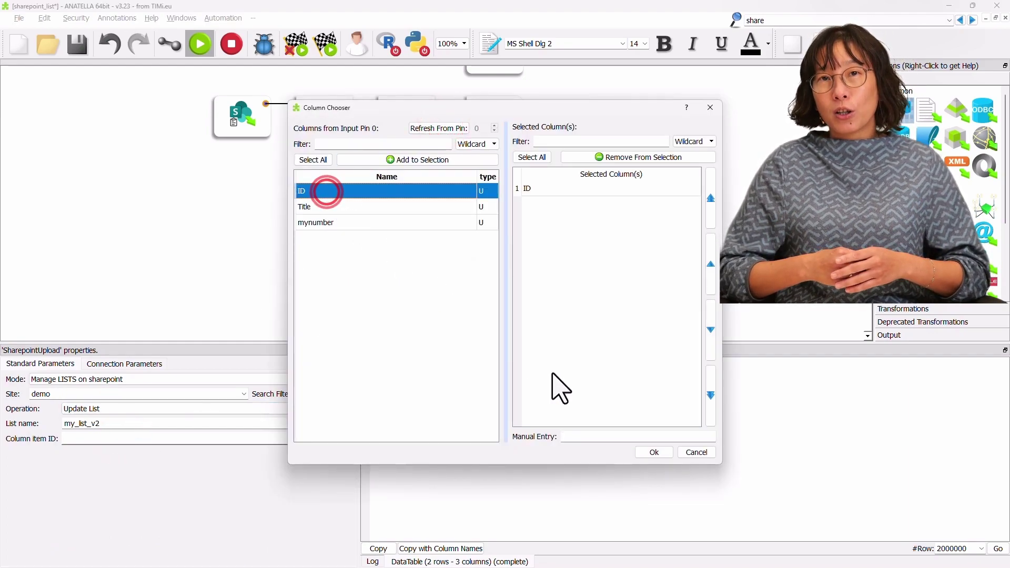
pyautogui.click(652, 453)
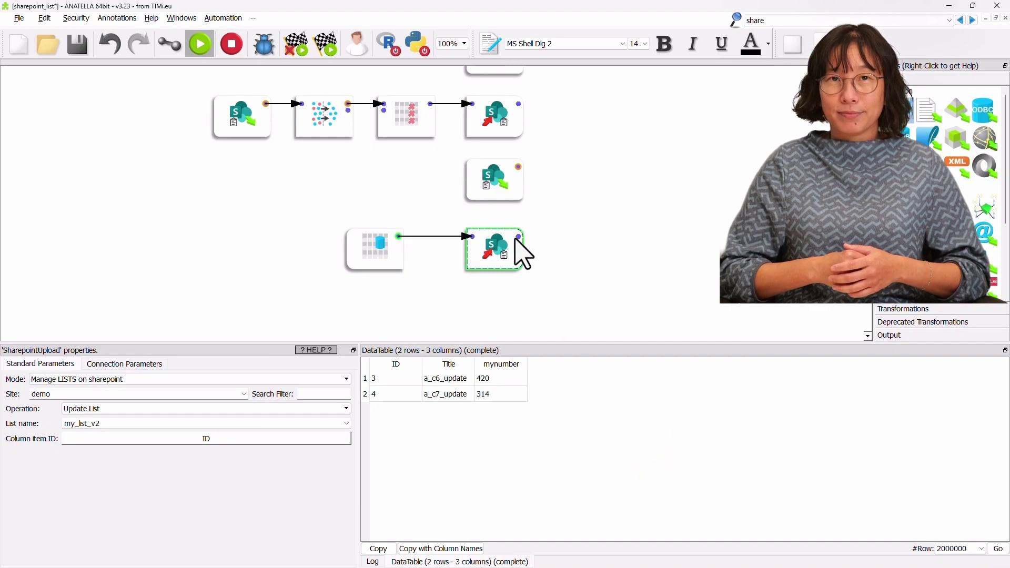
pyautogui.click(520, 235)
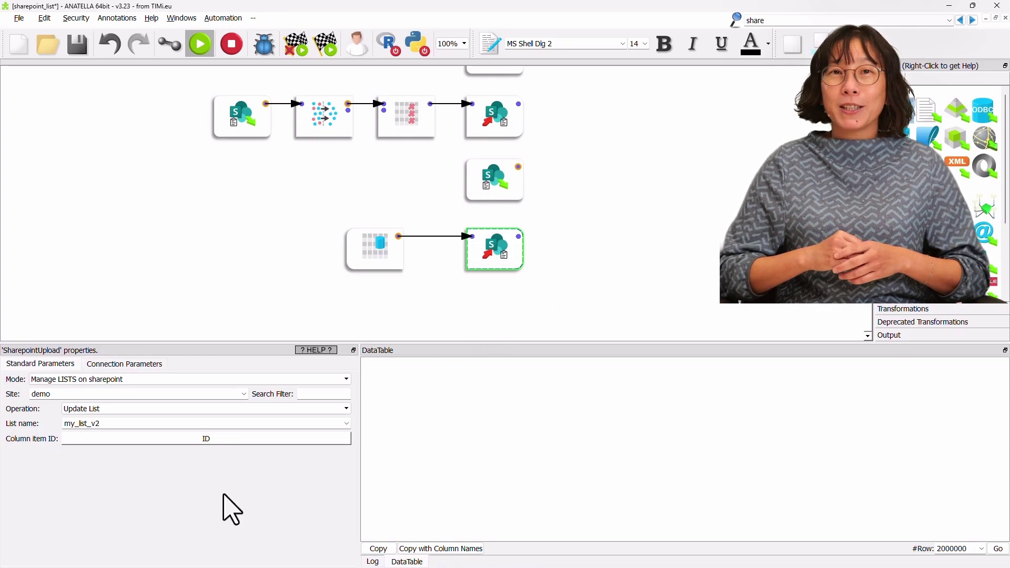
pyautogui.hotkey('alt', 'Tab')
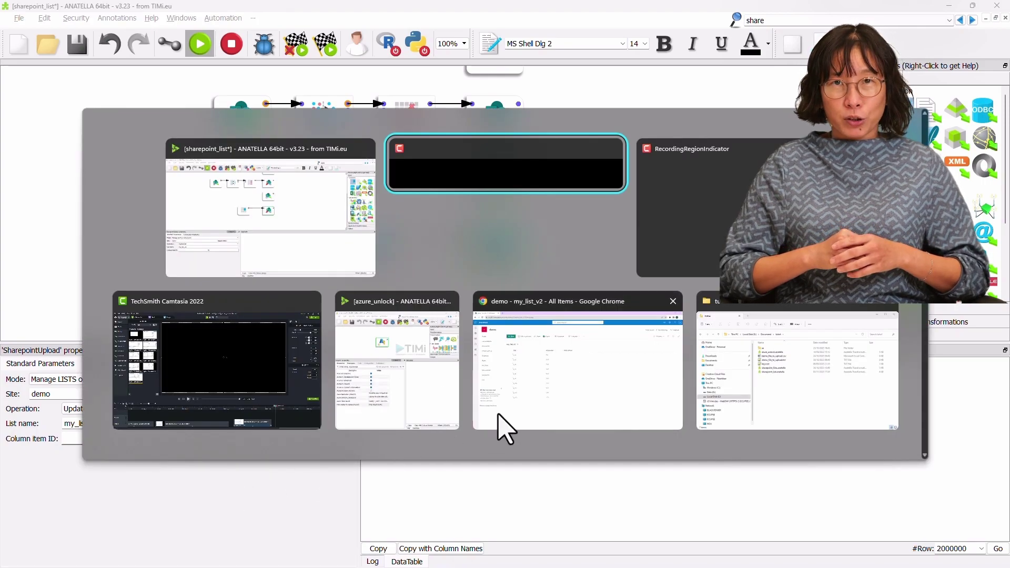
# - Reload the my_list_v2 page to show a_c6_update (420) and a_c7_update (314)
pyautogui.click(588, 389)
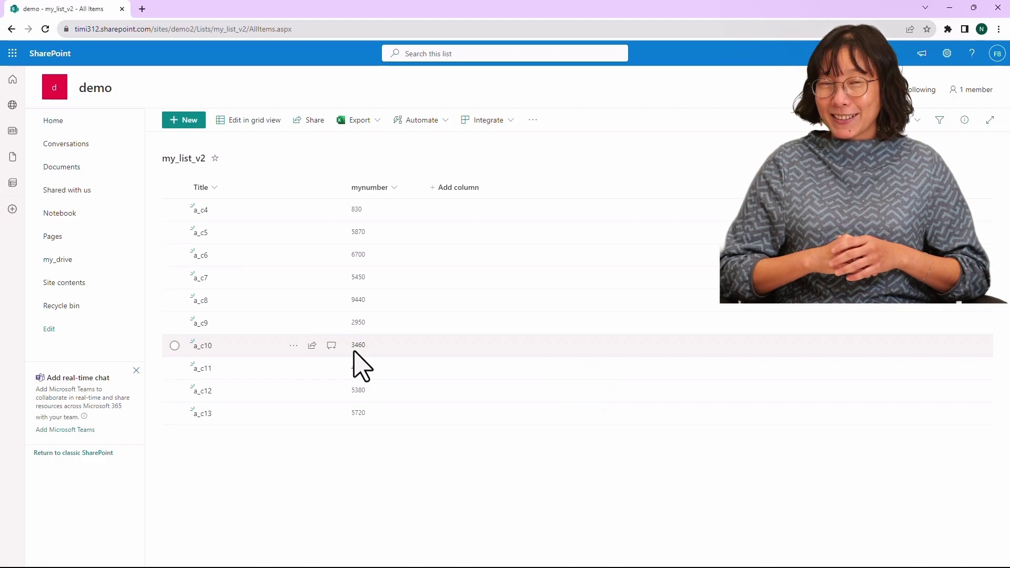
pyautogui.press('F5')
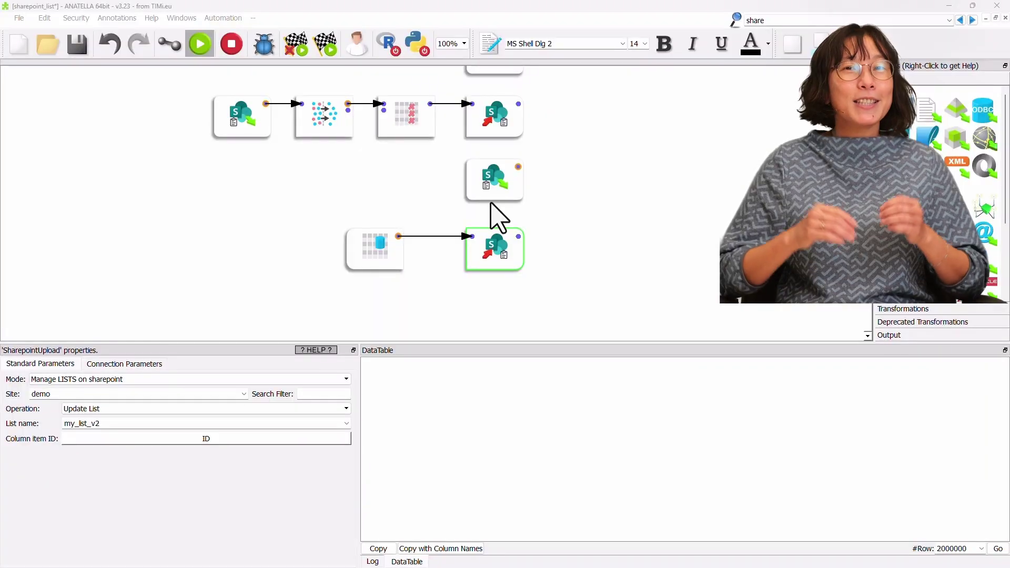
# - Add a Delete List copy of the update node for my_list_v2, then check SharePoint's Site contents
pyautogui.click(493, 247)
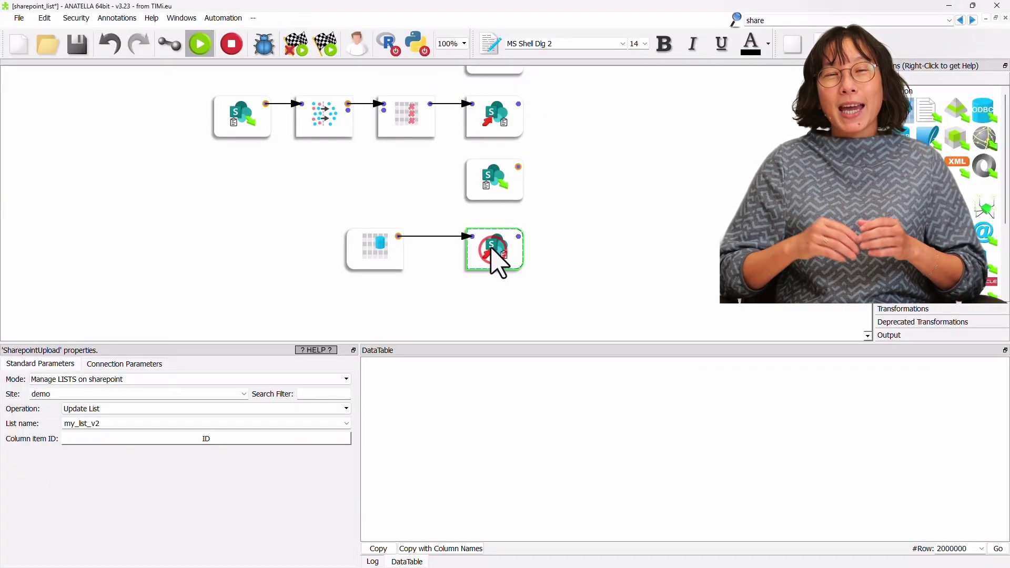
pyautogui.moveTo(489, 245); pyautogui.dragTo(487, 305)
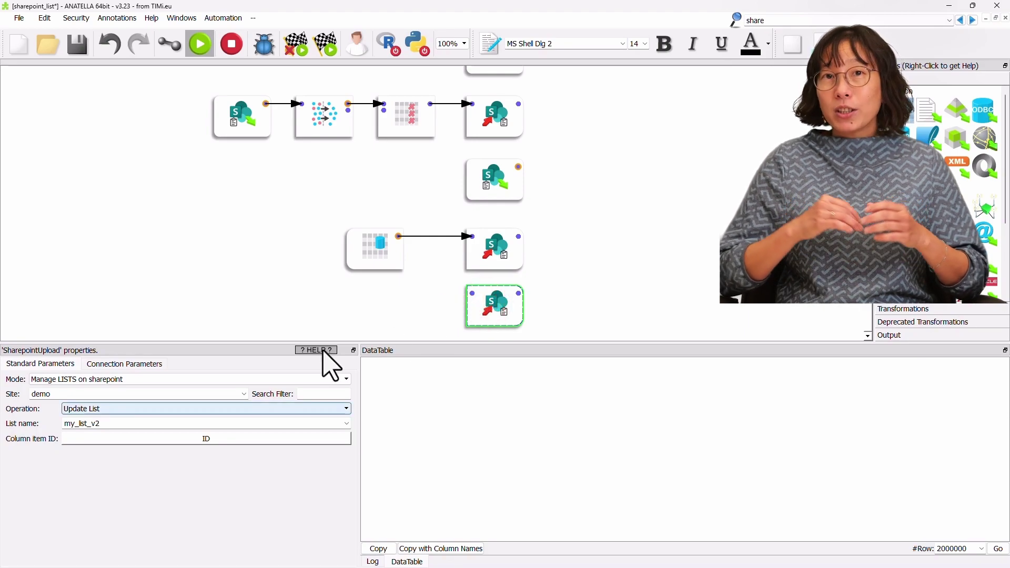
pyautogui.click(107, 409)
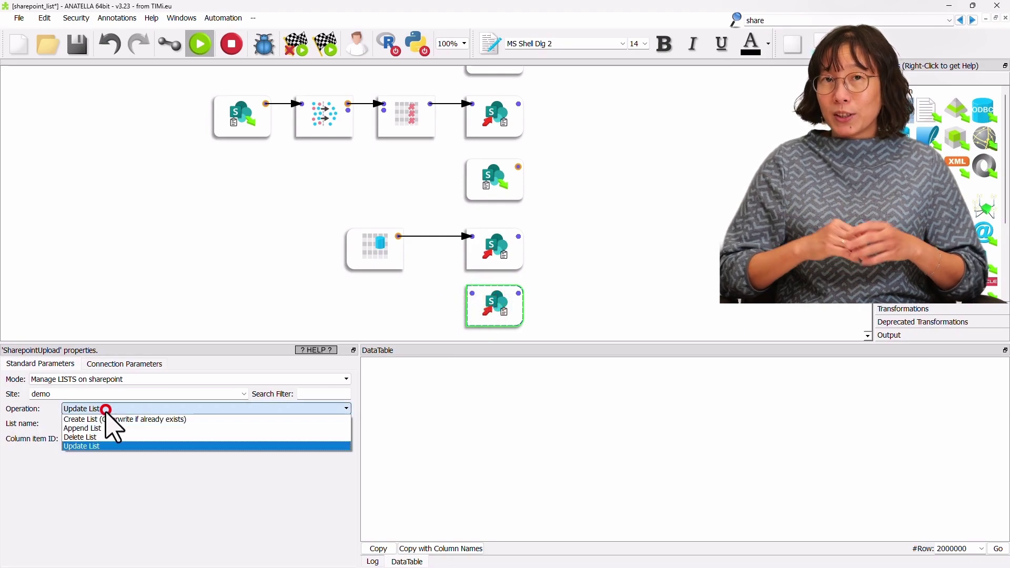
pyautogui.click(107, 440)
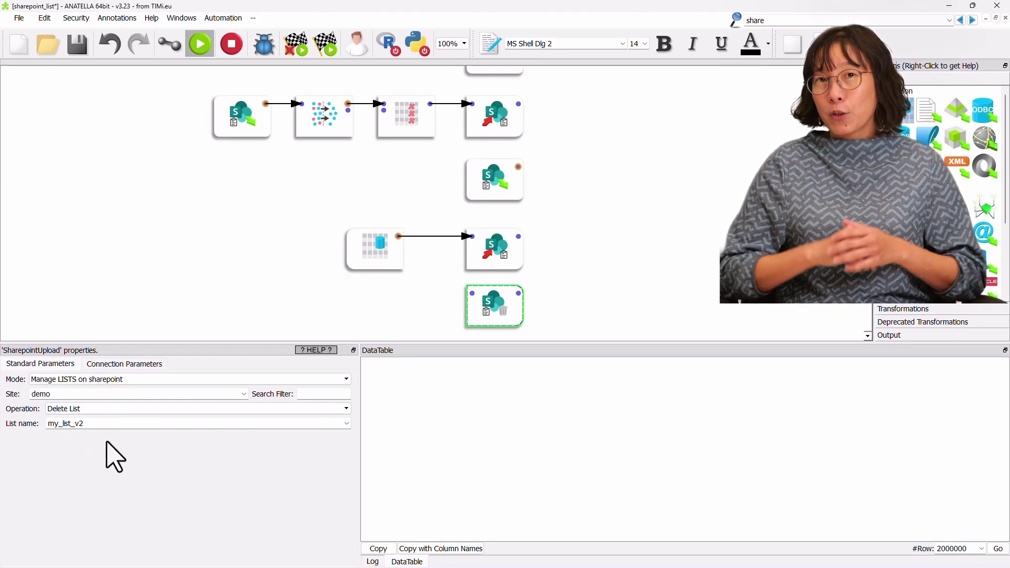
pyautogui.click(347, 424)
pyautogui.click(347, 423)
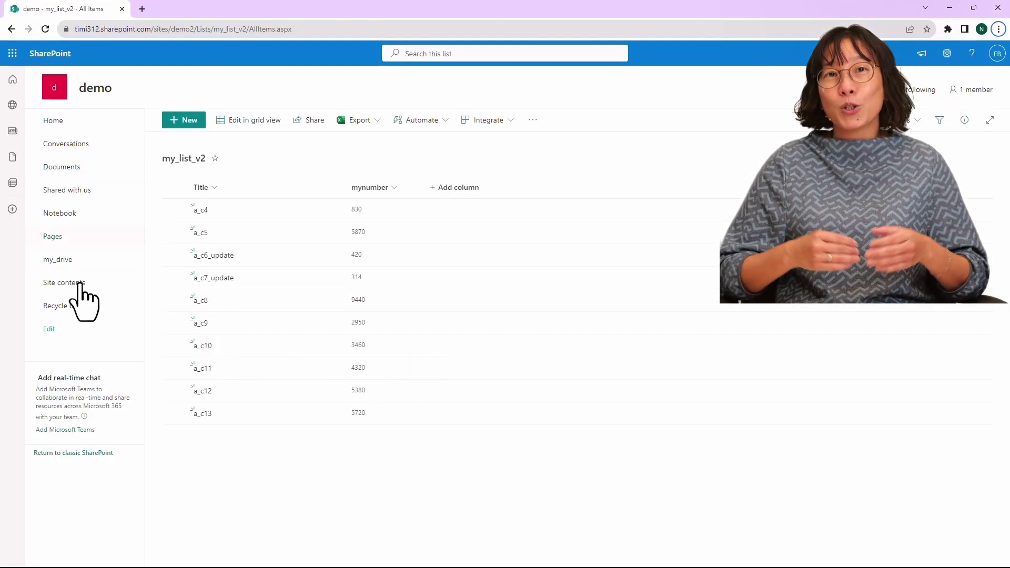
pyautogui.click(74, 282)
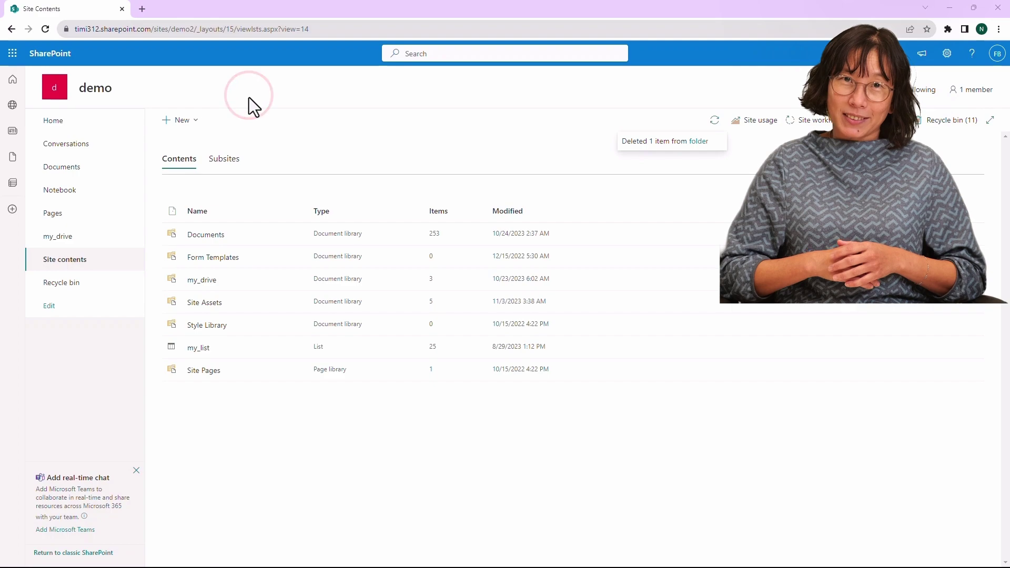